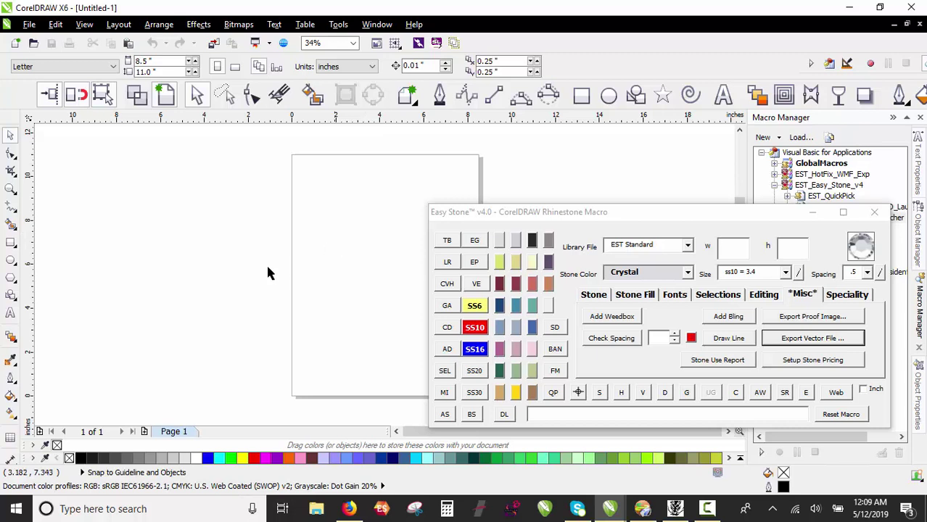
scroll(261, 265, "down", 2)
scroll(297, 250, "up", 1)
scroll(269, 247, "down", 1)
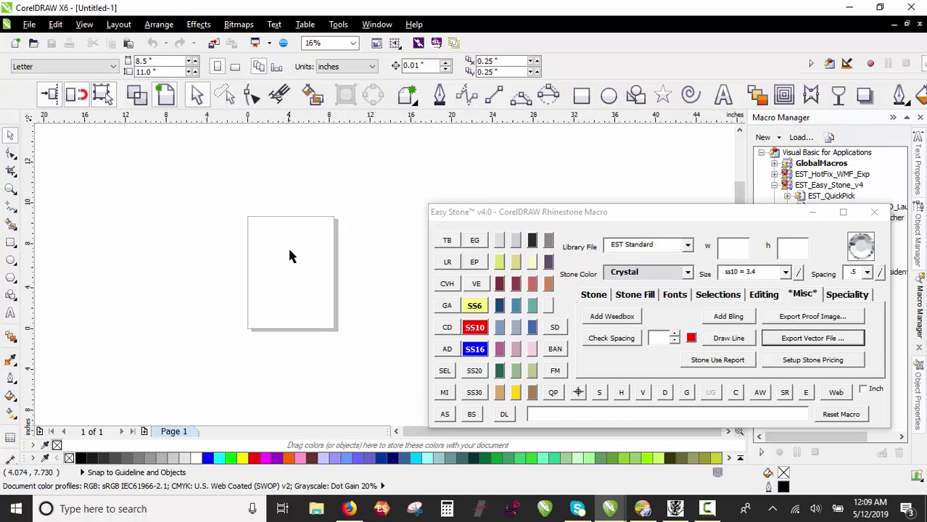
scroll(289, 251, "up", 1)
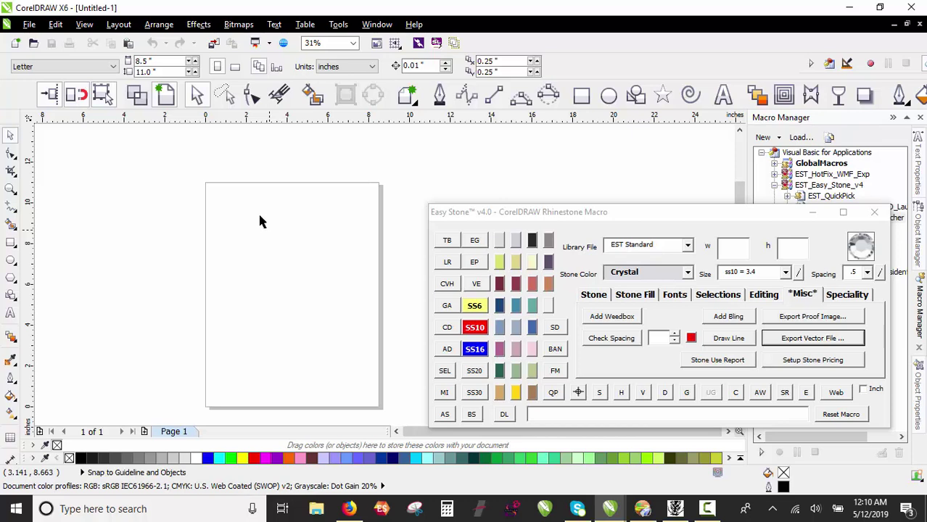
Import 050919-EST-UGTVLogo.eps from the Desktop as editable with text as curves, and place it beside the page.
left_click(29, 24)
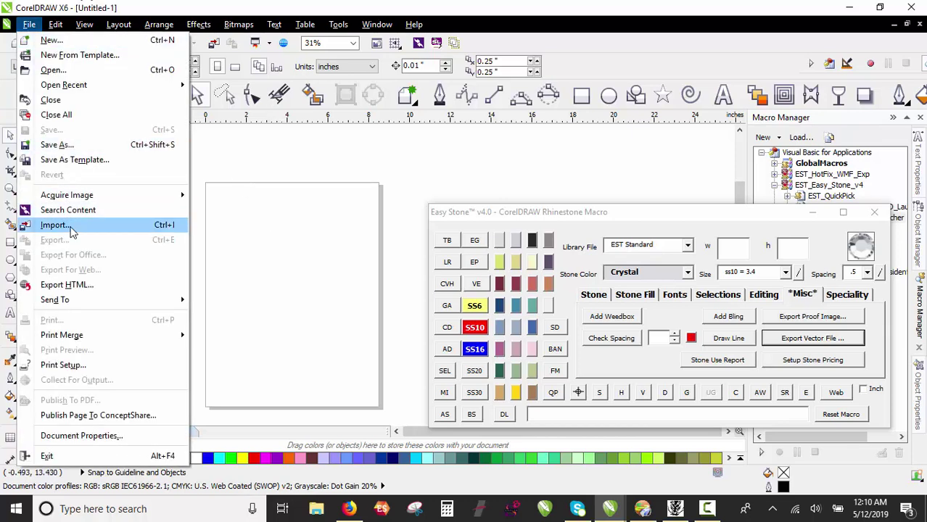
left_click(70, 228)
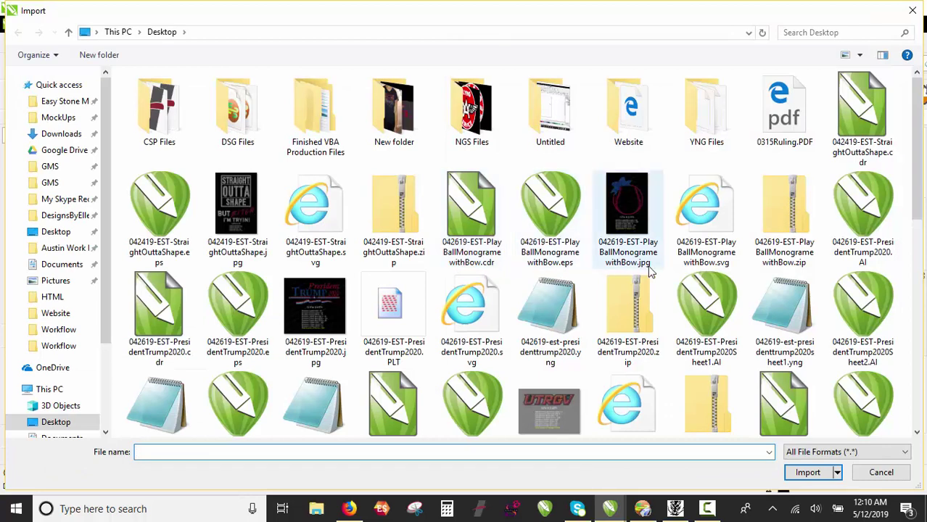
left_click(714, 303)
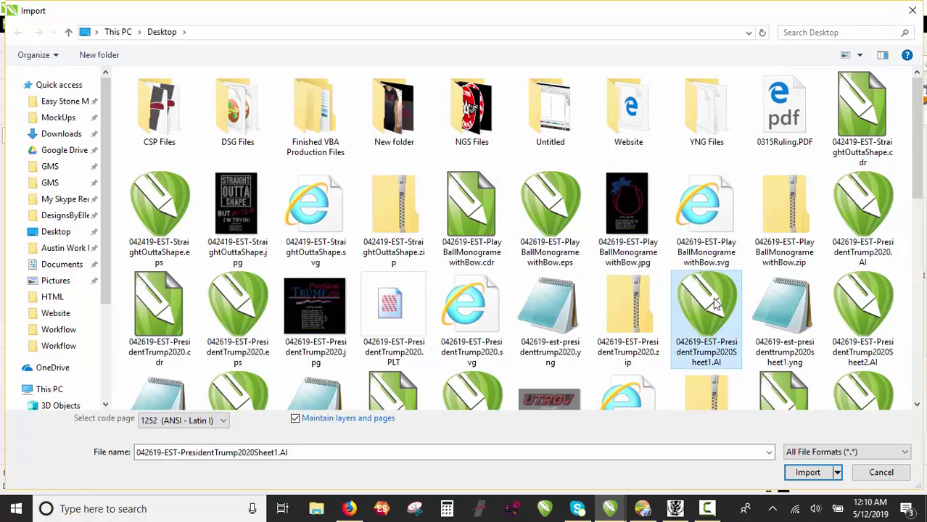
scroll(714, 303, "down", 2)
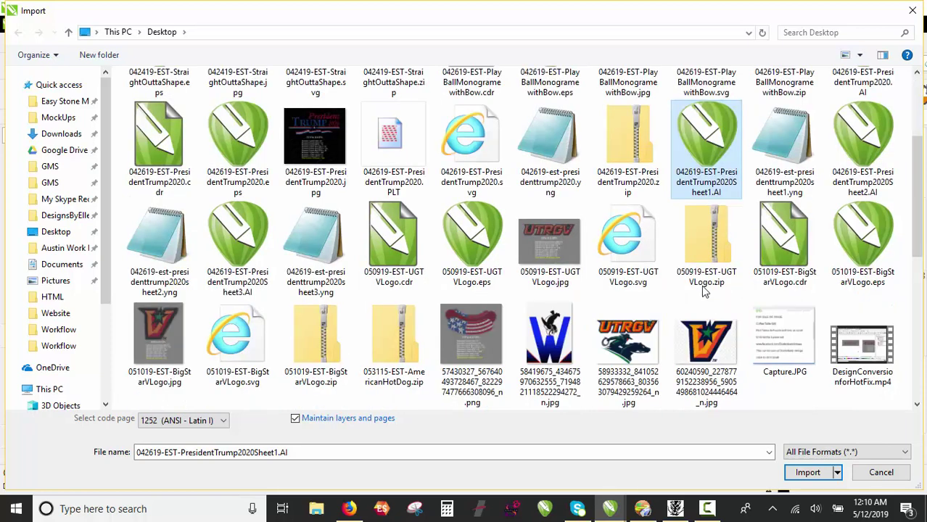
left_click(458, 274)
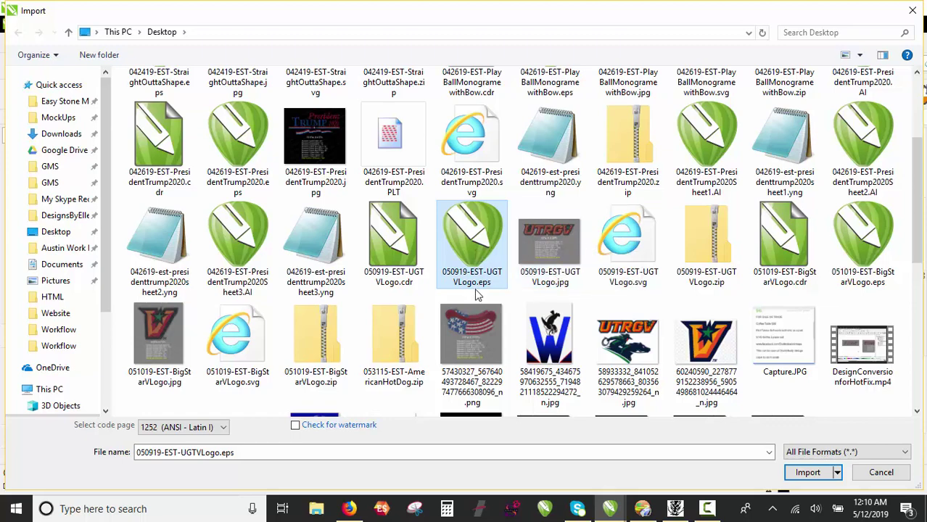
double_click(472, 239)
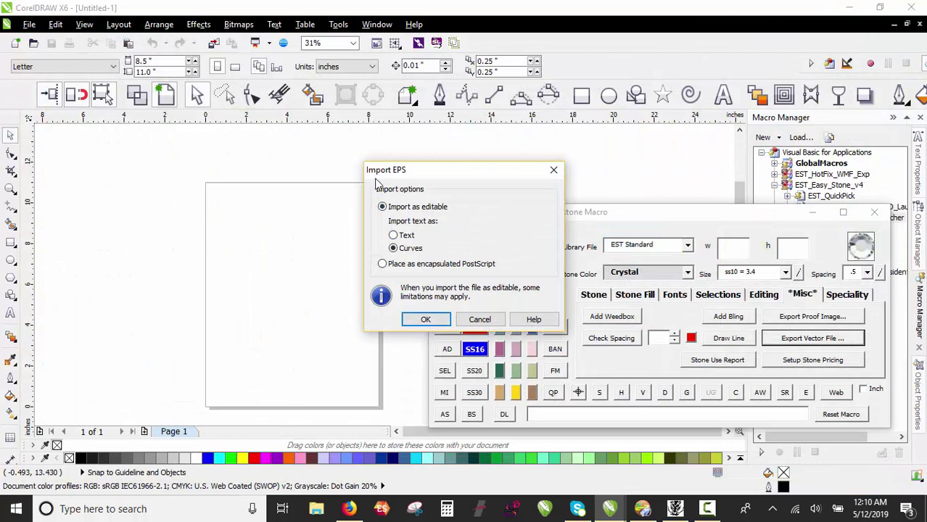
left_click(417, 319)
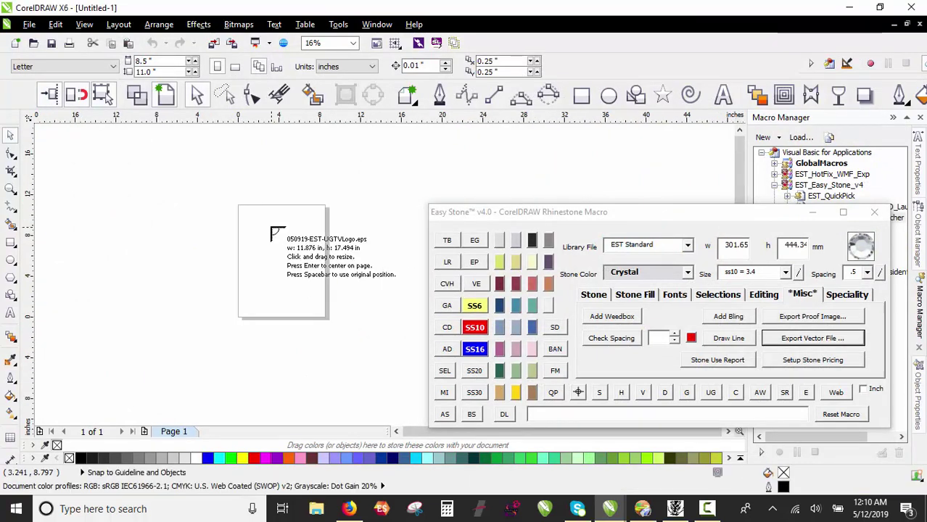
left_click(344, 192)
scroll(274, 201, "down", 1)
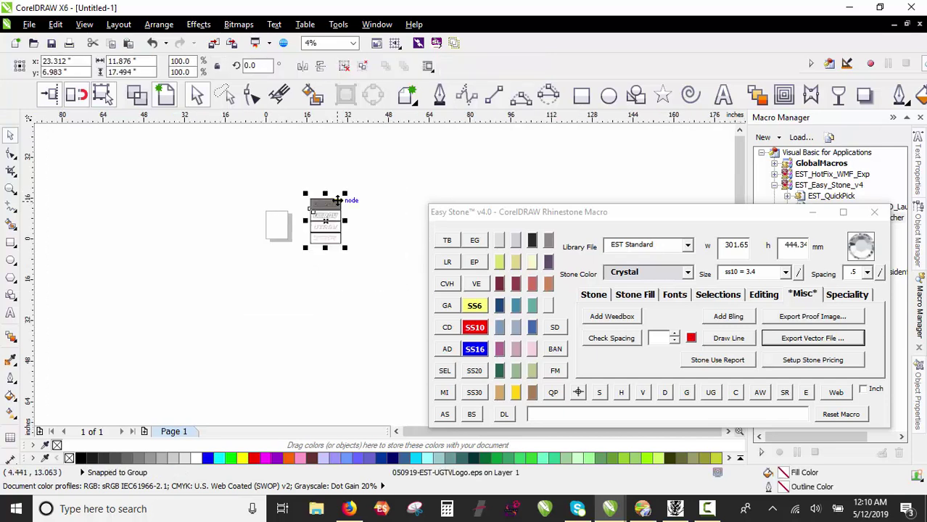
scroll(337, 200, "up", 3)
scroll(337, 200, "down", 1)
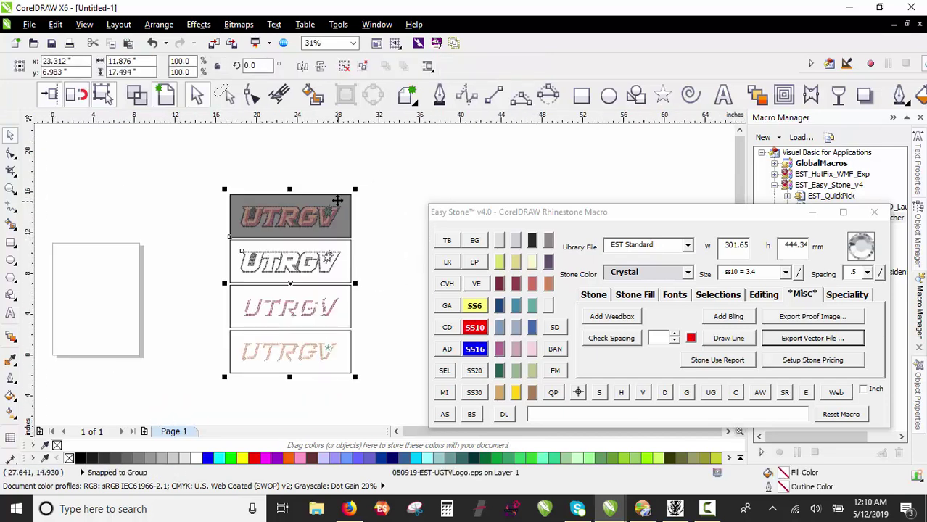
left_click(398, 224)
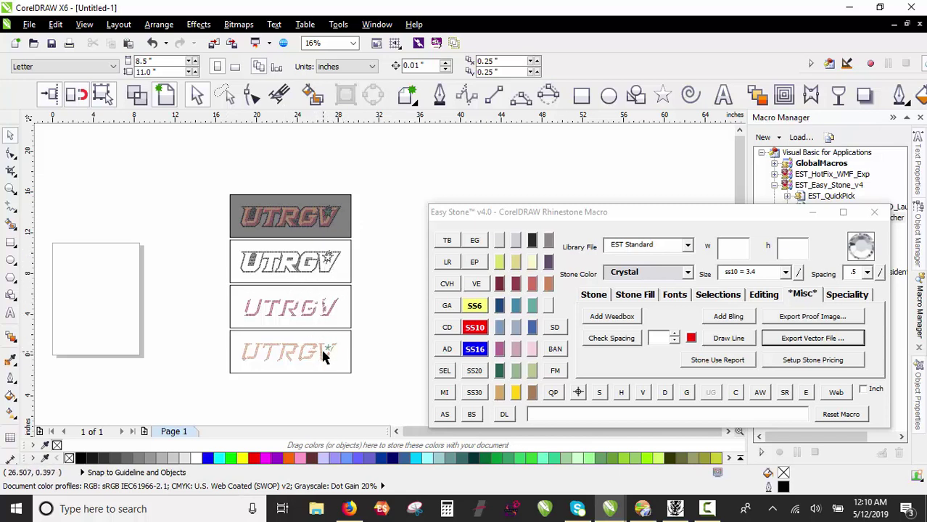
Ungroup the imported artwork and delete the three white panels below the grey UTRGV panel.
left_click(296, 218)
right_click(298, 216)
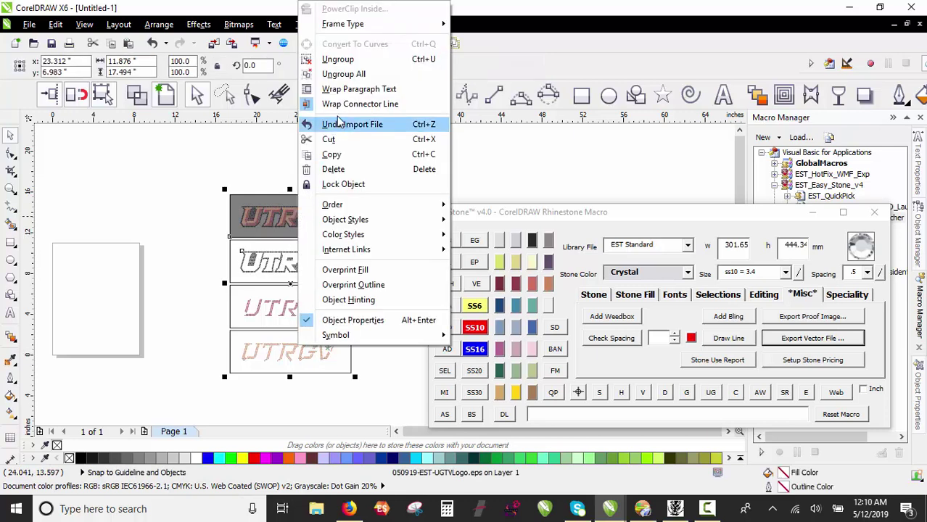
left_click(352, 60)
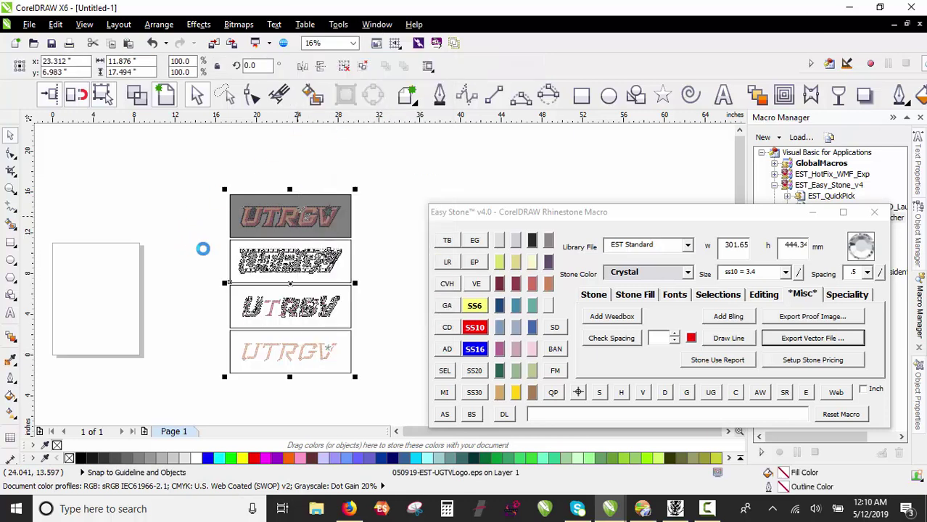
left_click_drag(207, 238, 377, 378)
key("Delete")
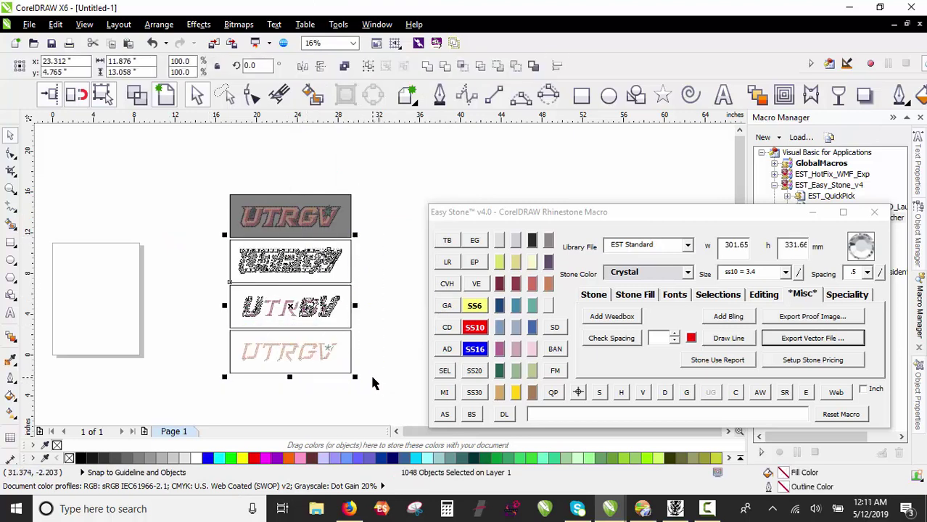
Select all rhinestones of the UTRGV design without the grey background and open their color definition in Easy Stone.
scroll(323, 221, "up", 2)
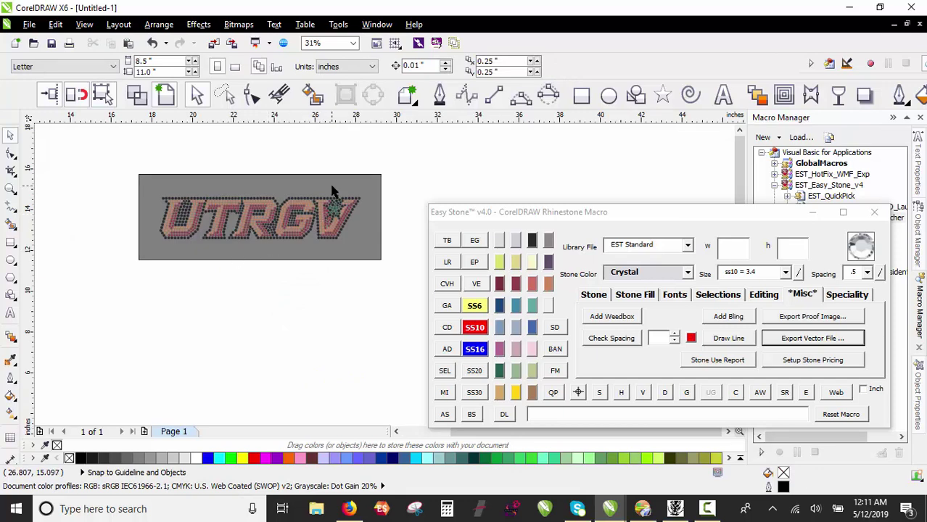
scroll(331, 190, "up", 2)
scroll(331, 190, "down", 2)
left_click_drag(108, 183, 395, 252)
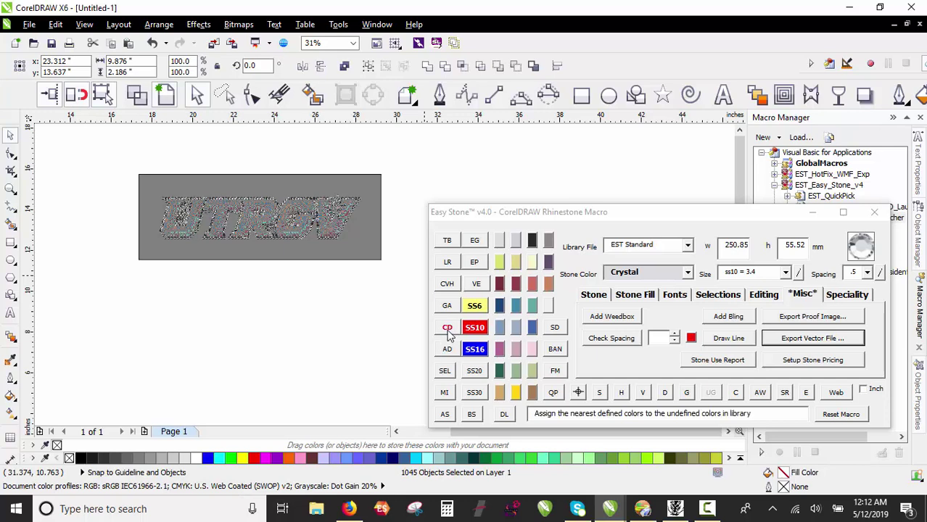
left_click(448, 331)
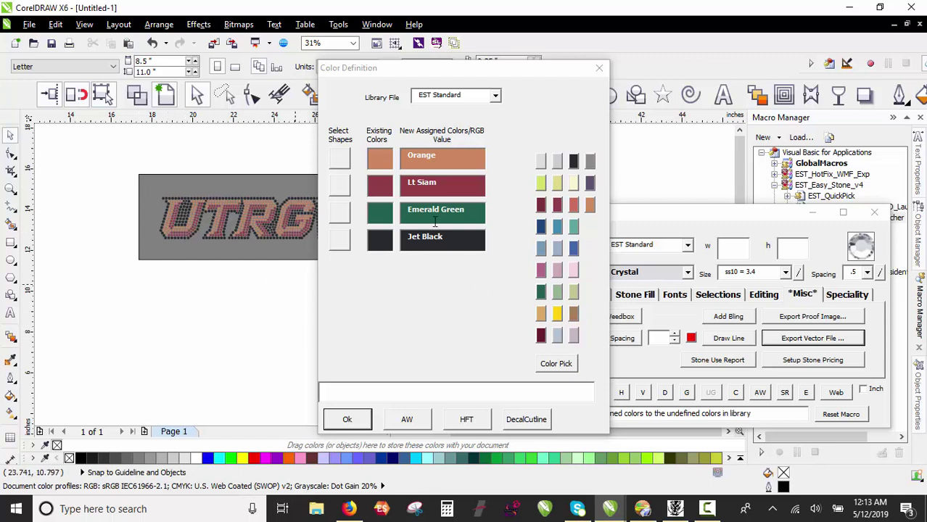
Try Black Diamond as the assigned color for the Jet Black stones and set them back to Jet Black.
left_click(339, 239)
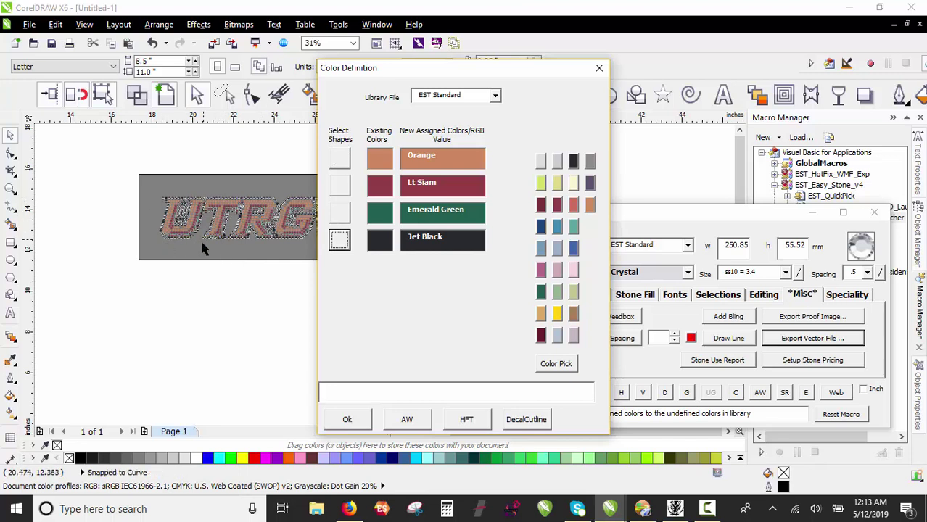
left_click(437, 245)
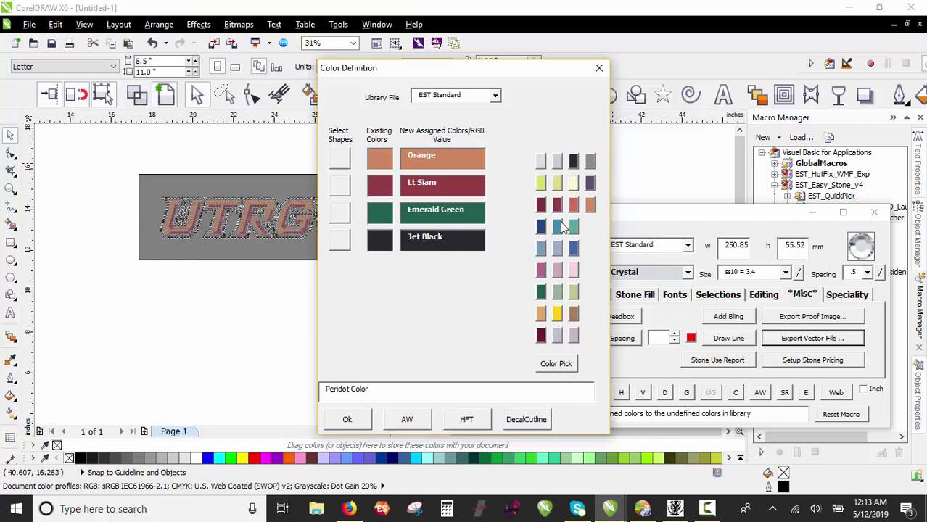
left_click(591, 160)
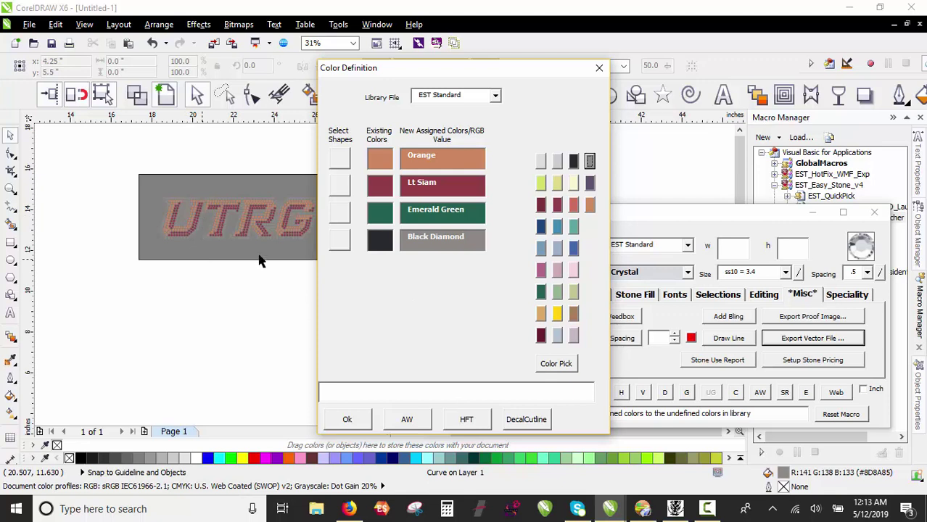
left_click(340, 240)
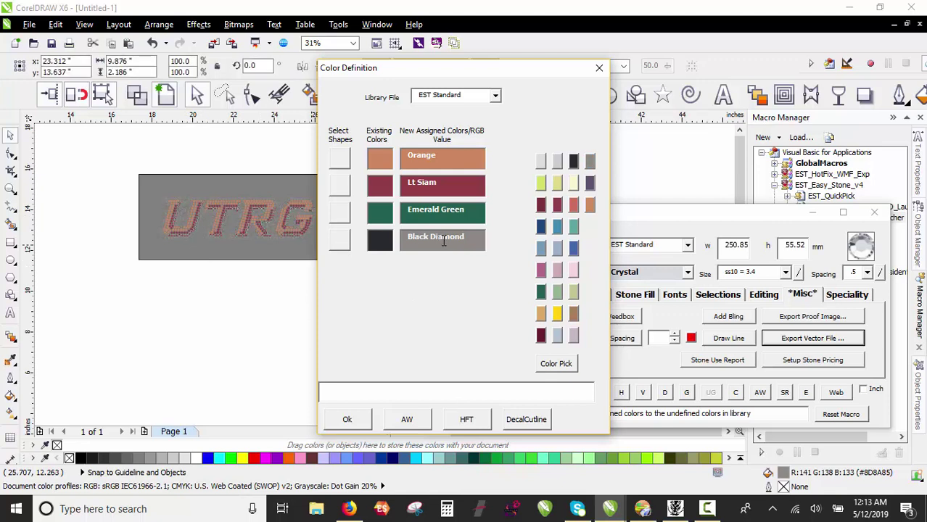
left_click(574, 162)
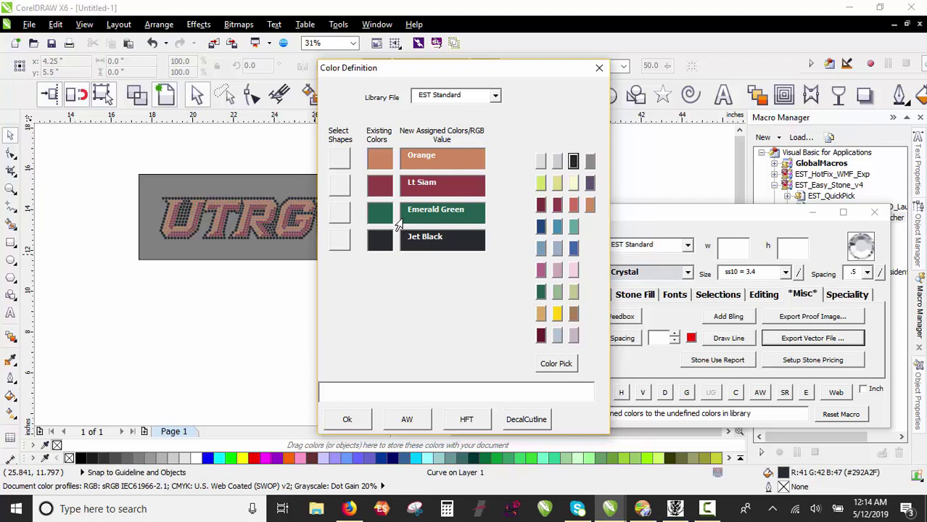
Assign the Siam color to the Lt Siam stones and accept the color definition.
left_click(338, 186)
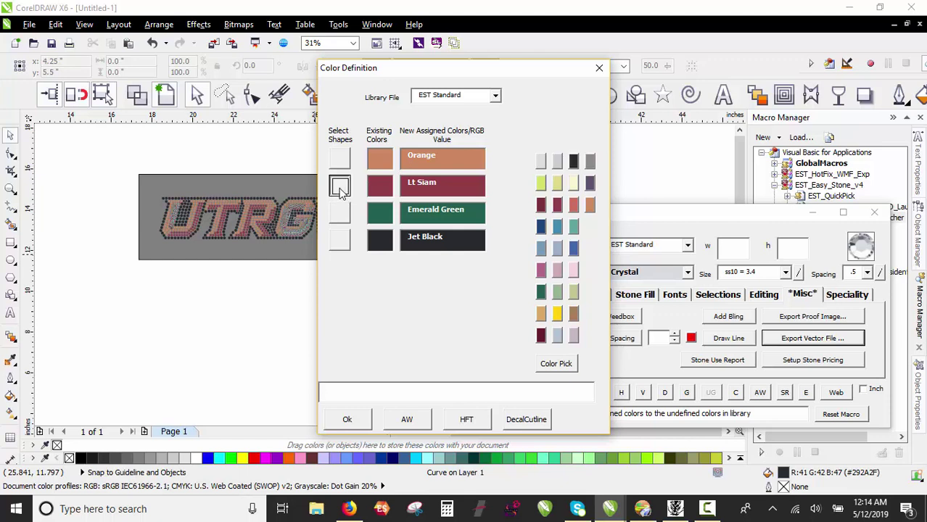
left_click(541, 206)
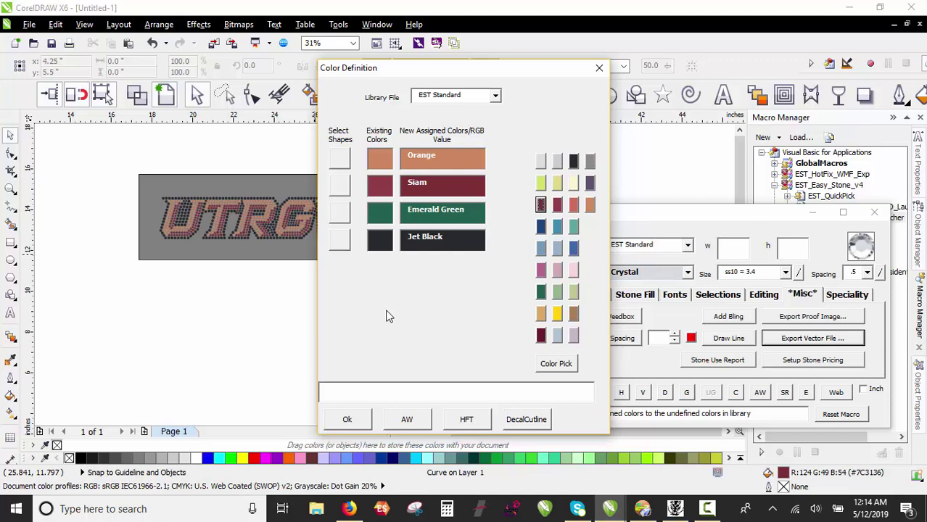
left_click(359, 418)
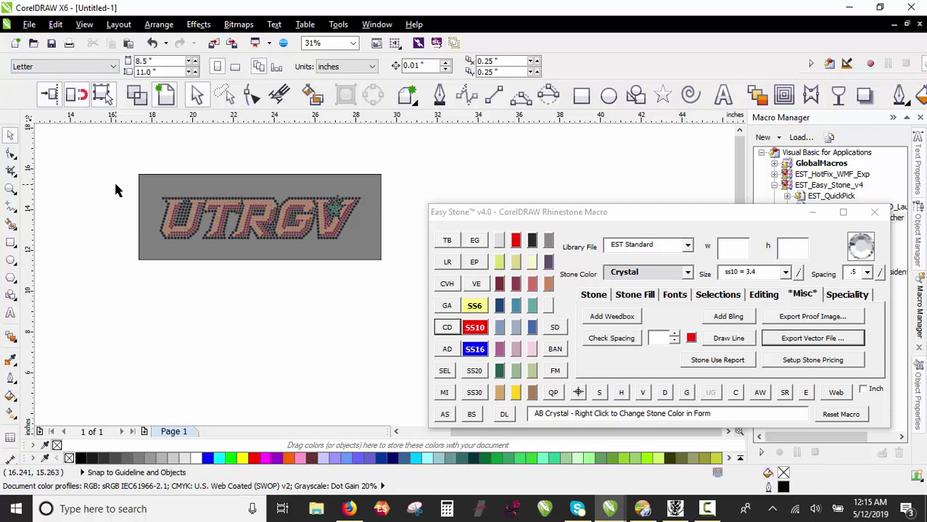
Start the Easy Stone vector file export for all UTRGV rhinestones and turn off the PLT format.
left_click_drag(117, 180, 390, 255)
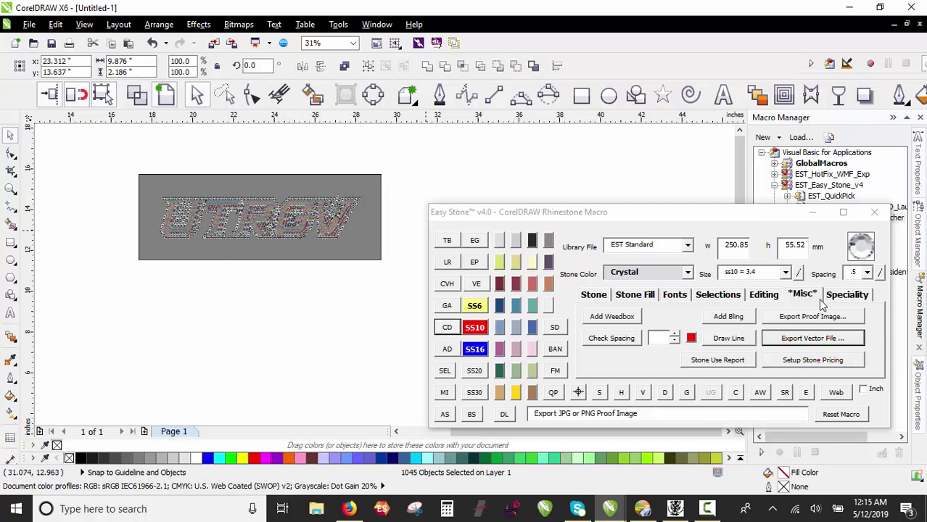
left_click(798, 338)
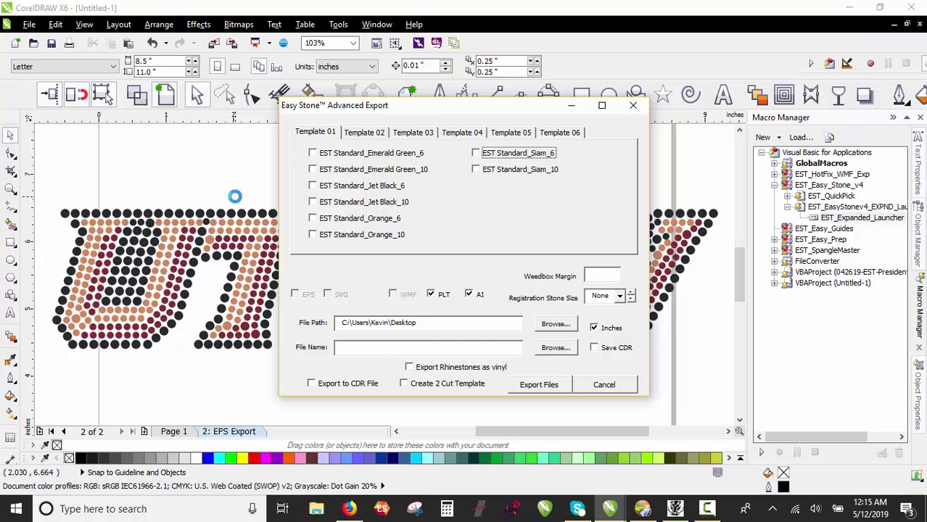
left_click(432, 297)
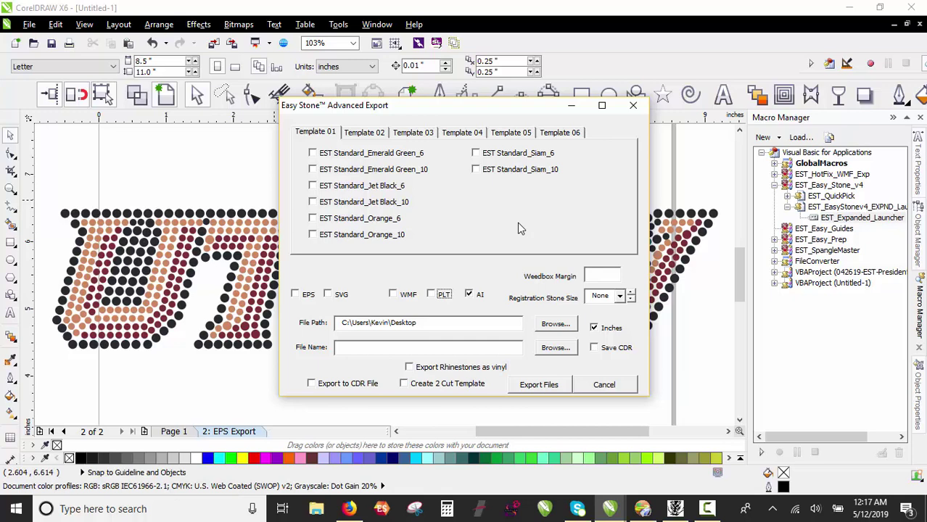
Assign the Emerald Green and Jet Black stones in sizes 6 and 10 to Template 01.
left_click(401, 158)
left_click(402, 170)
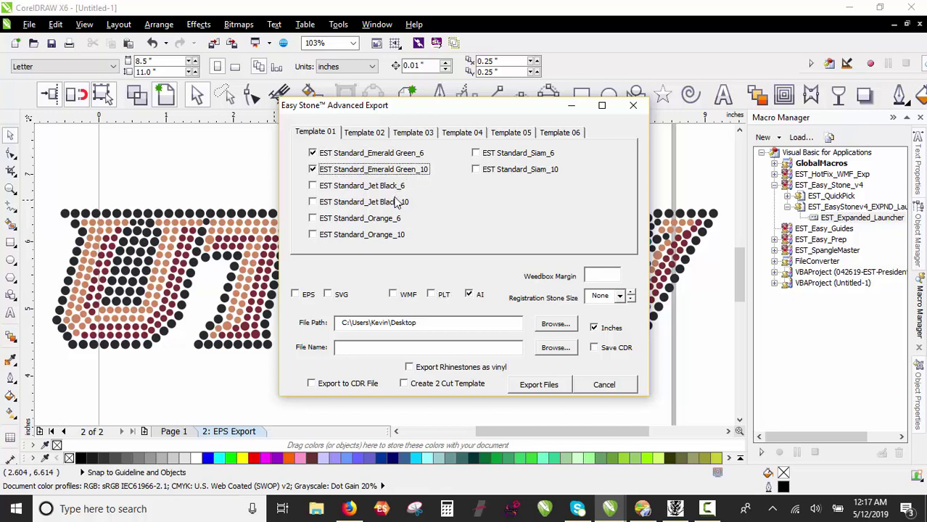
left_click(395, 187)
left_click(393, 204)
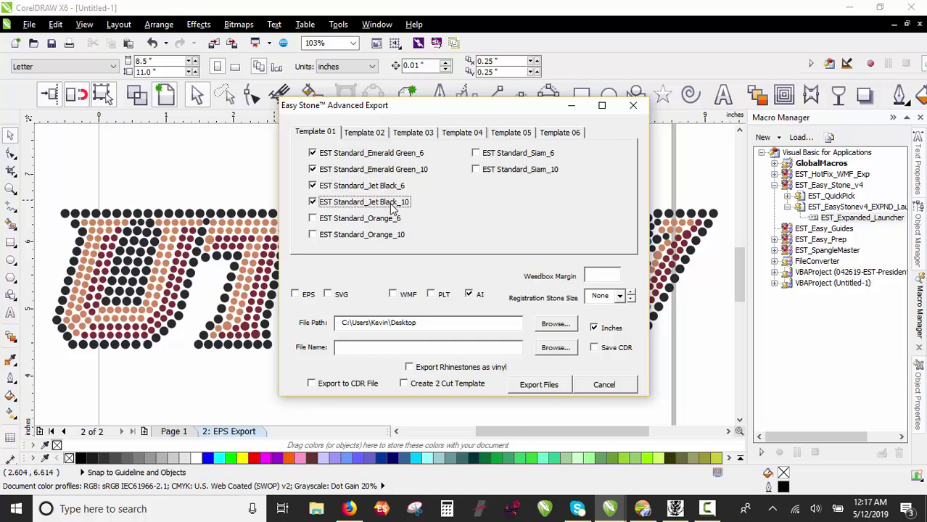
Assign the Orange and Siam stones in sizes 6 and 10 to Template 02.
left_click(375, 138)
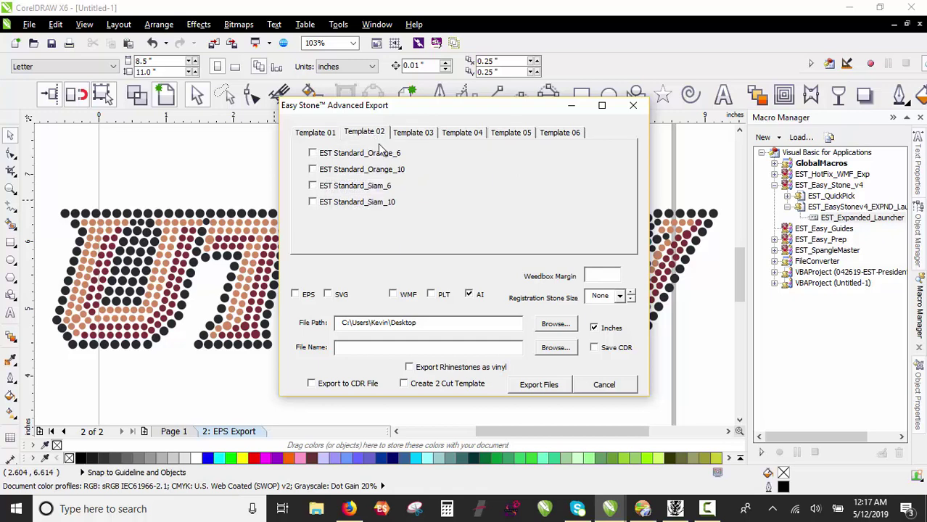
left_click(382, 160)
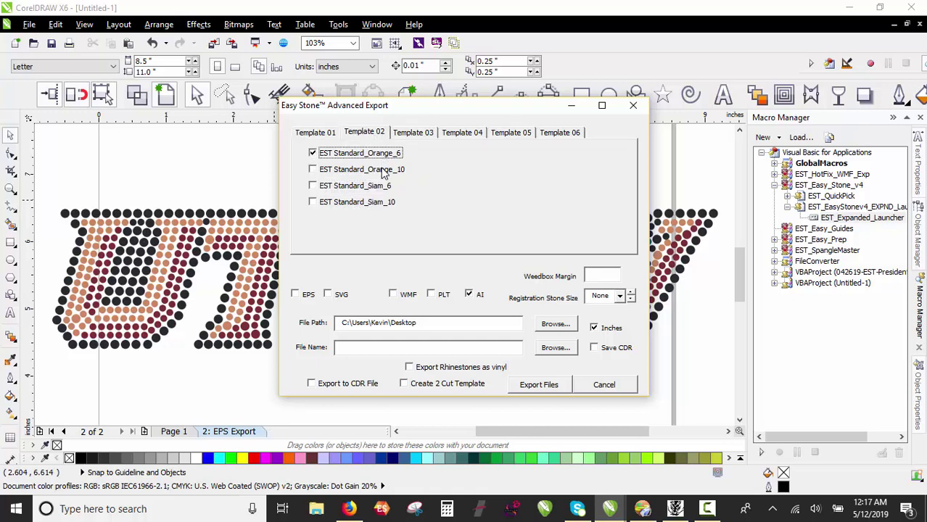
left_click(384, 171)
left_click(383, 187)
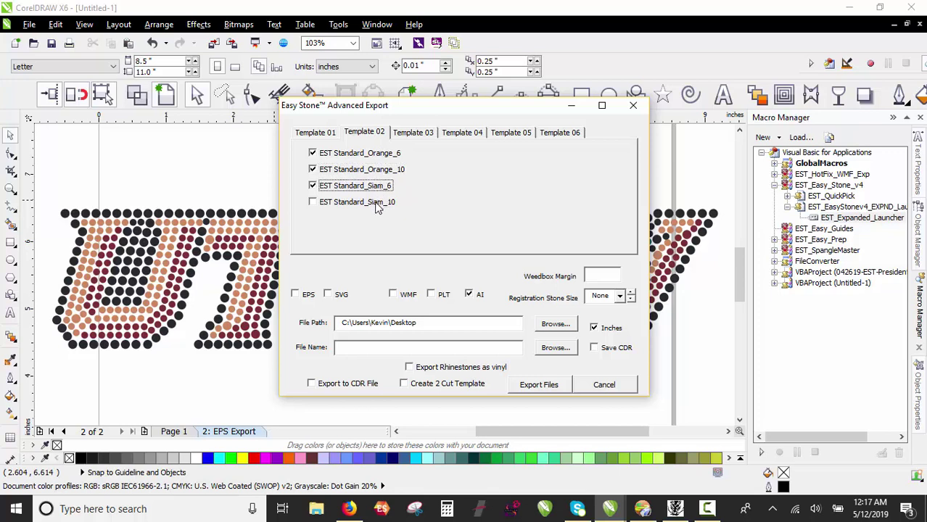
left_click(379, 203)
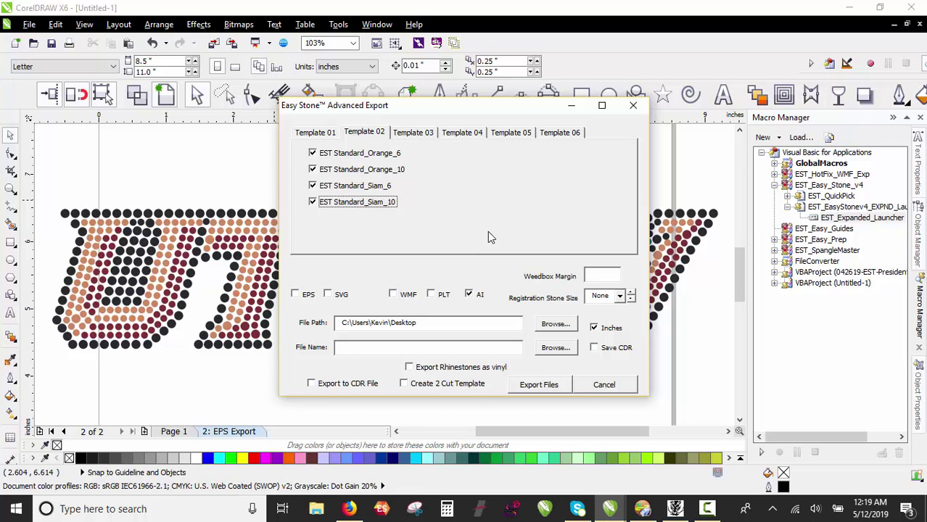
Name the export DemonFile1 and export the template files in AI format to the Desktop.
left_click(448, 349)
type("De")
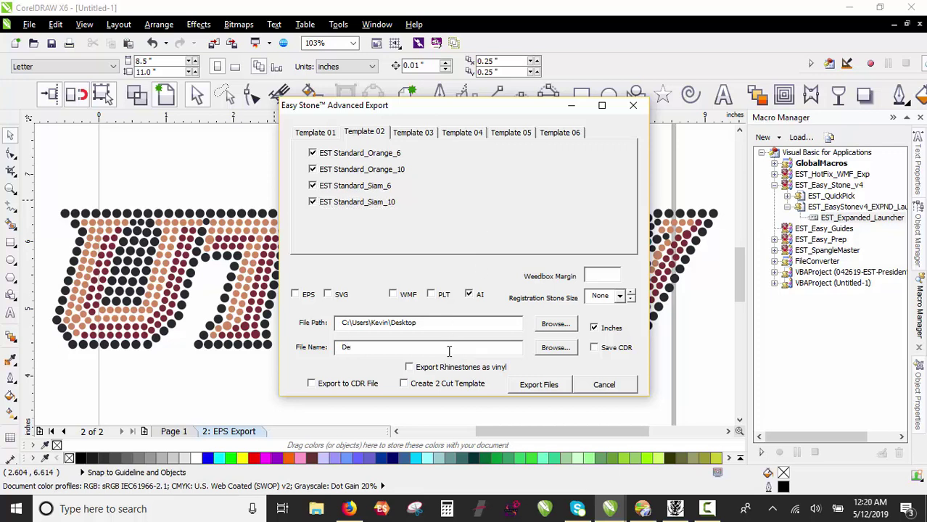
type("monFile1")
left_click(545, 388)
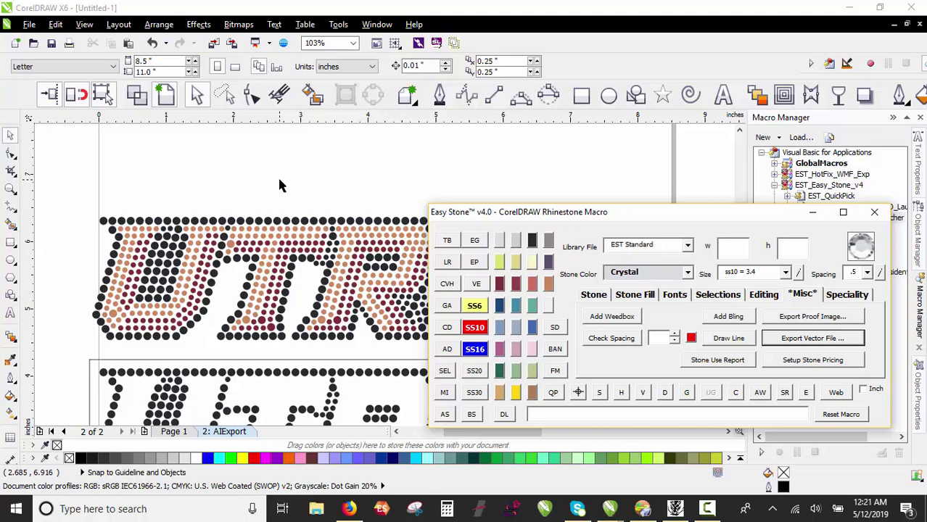
Examine the separated UTRGV templates on the AIExport page and the rotated copies of each color group laid out beside it.
scroll(135, 223, "down", 1)
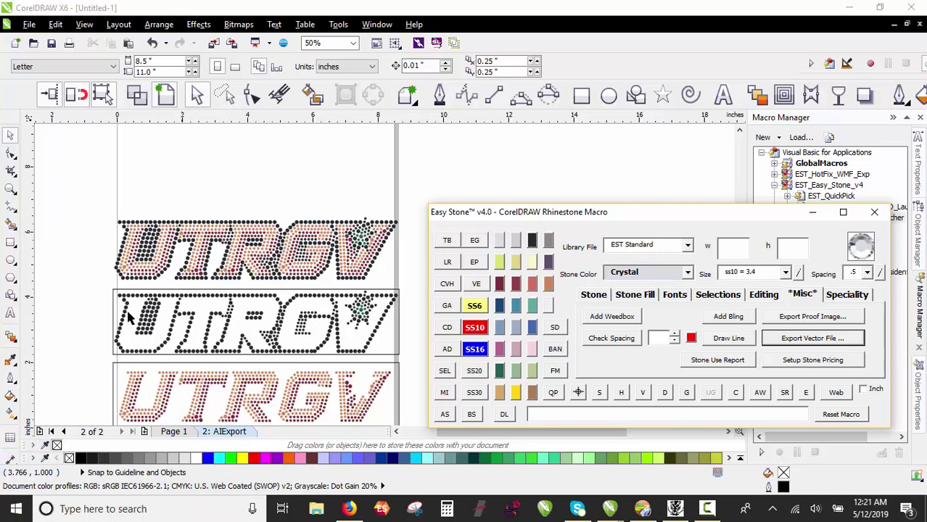
scroll(85, 182, "down", 2)
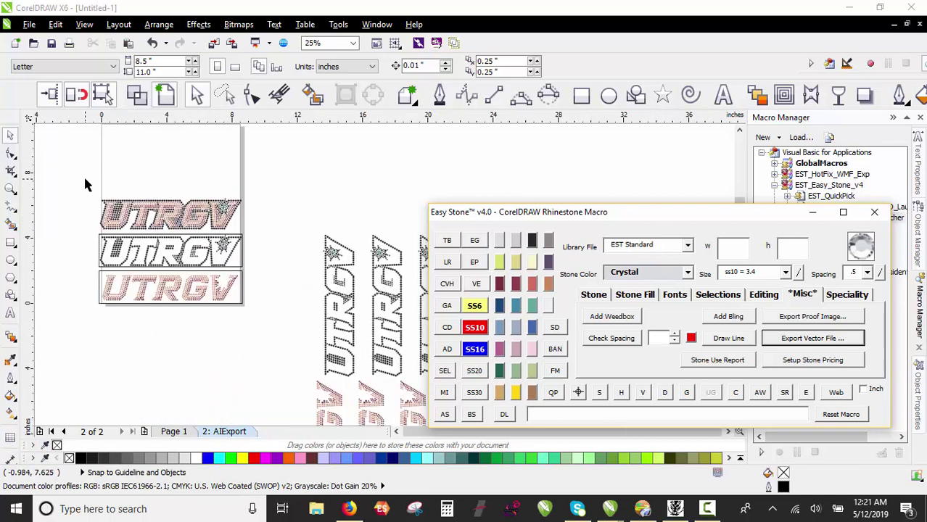
scroll(313, 274, "up", 1)
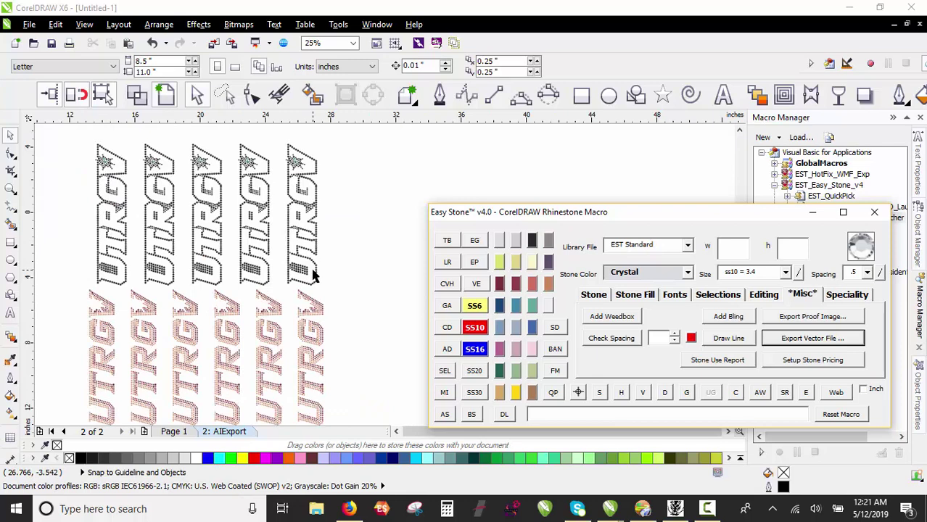
scroll(343, 282, "down", 1)
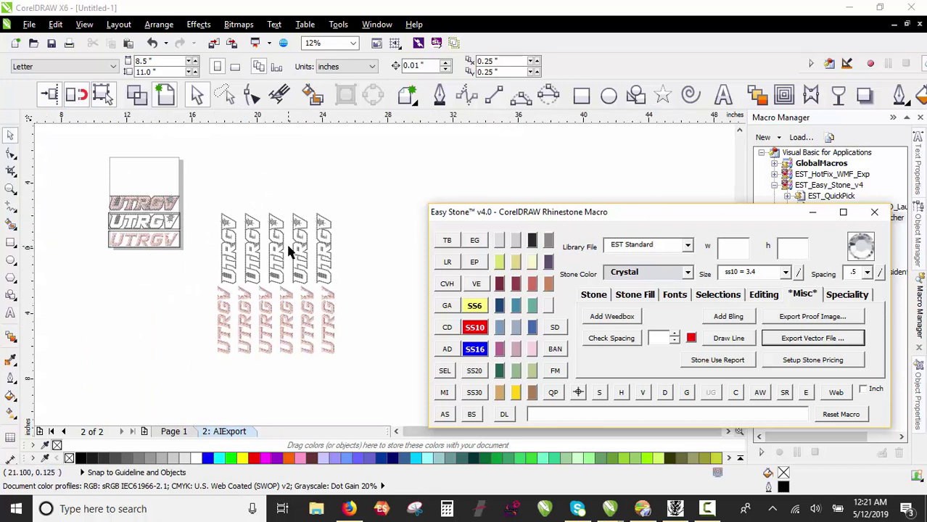
scroll(289, 250, "up", 2)
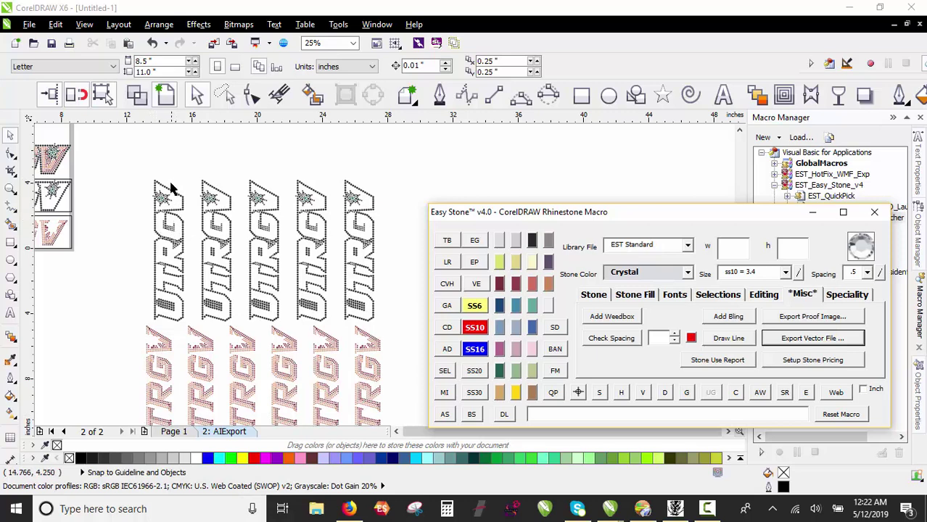
scroll(176, 229, "down", 1)
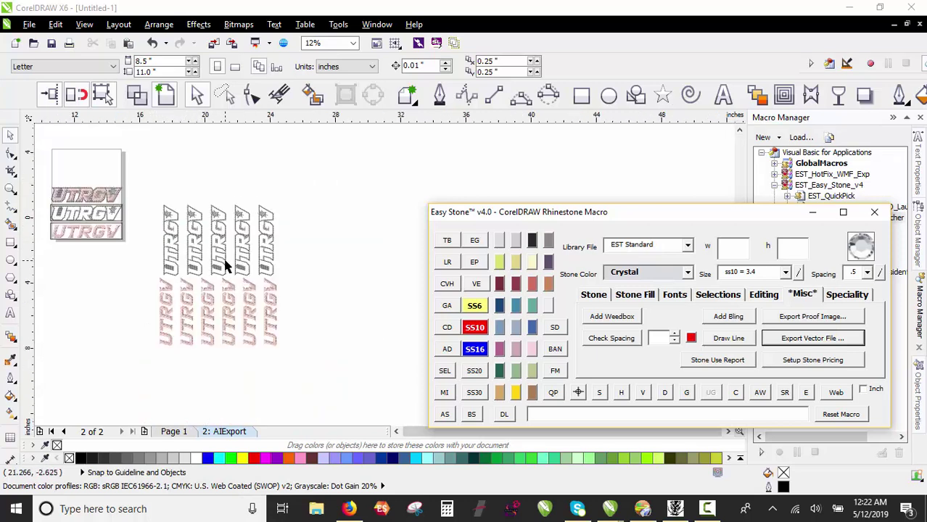
scroll(214, 272, "up", 1)
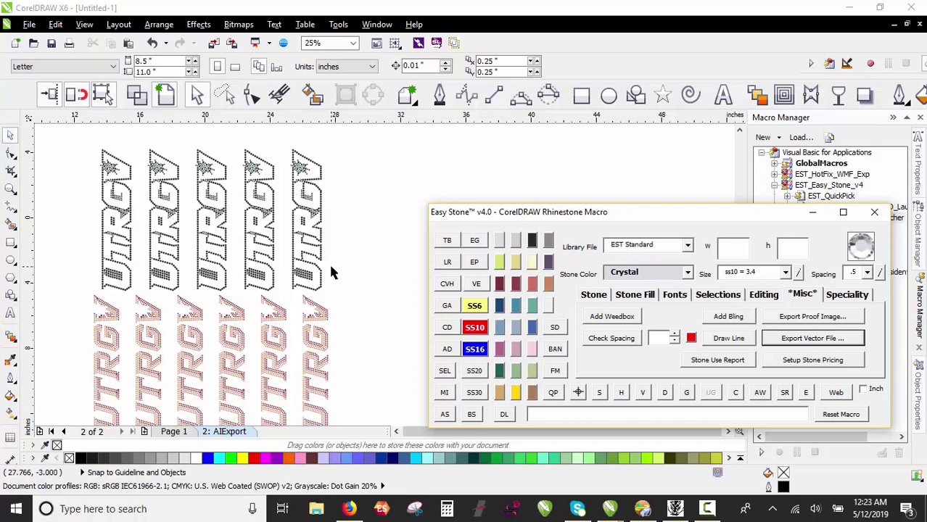
left_click(374, 208)
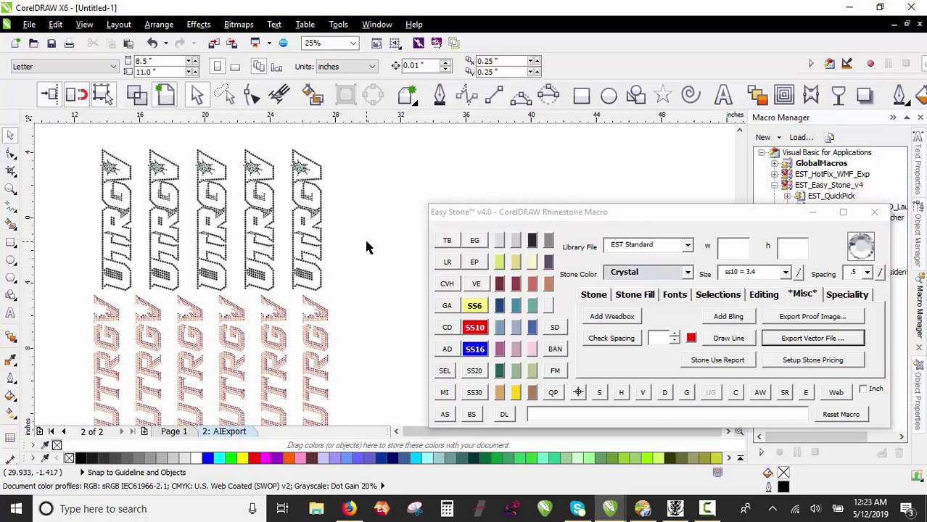
scroll(296, 234, "down", 2)
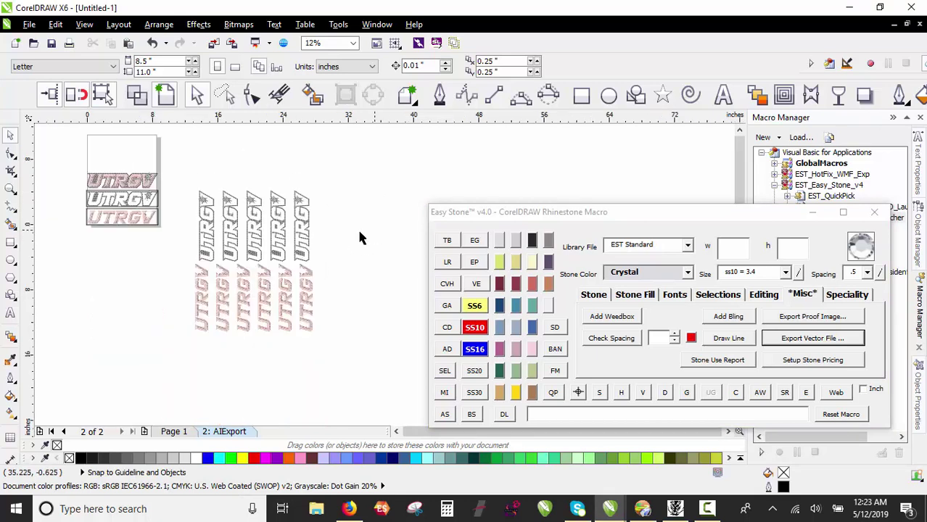
scroll(271, 245, "up", 1)
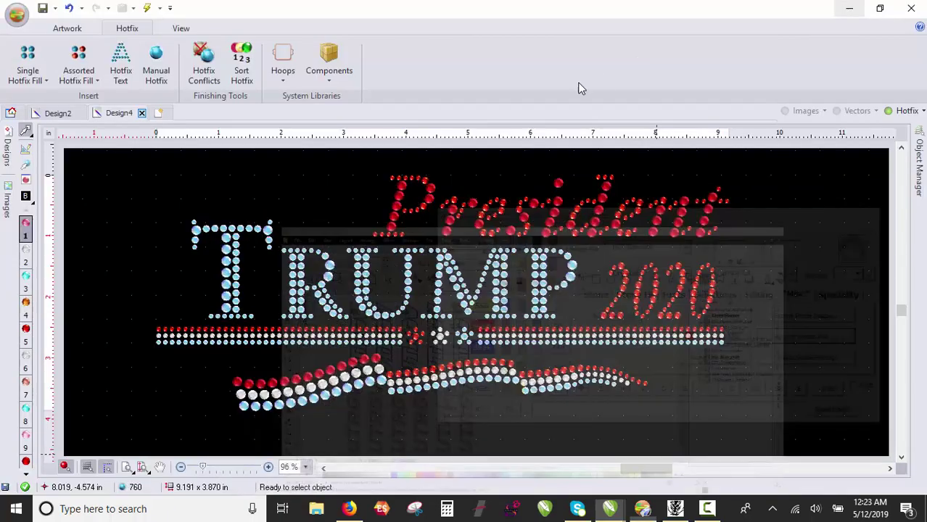
Go to the desktop and check the exported DemonFile1 AI files, including the Sheet1 and Sheet2 files.
left_click(854, 7)
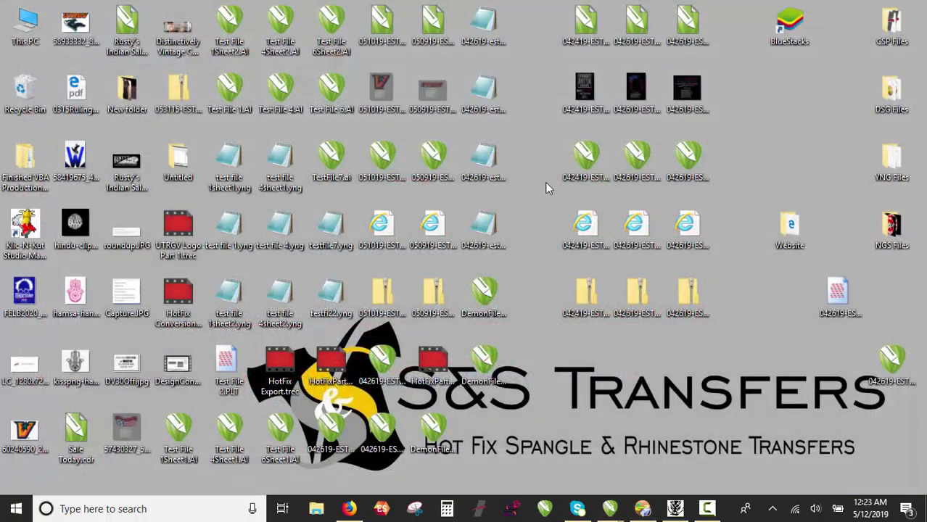
left_click(538, 204)
left_click(491, 307)
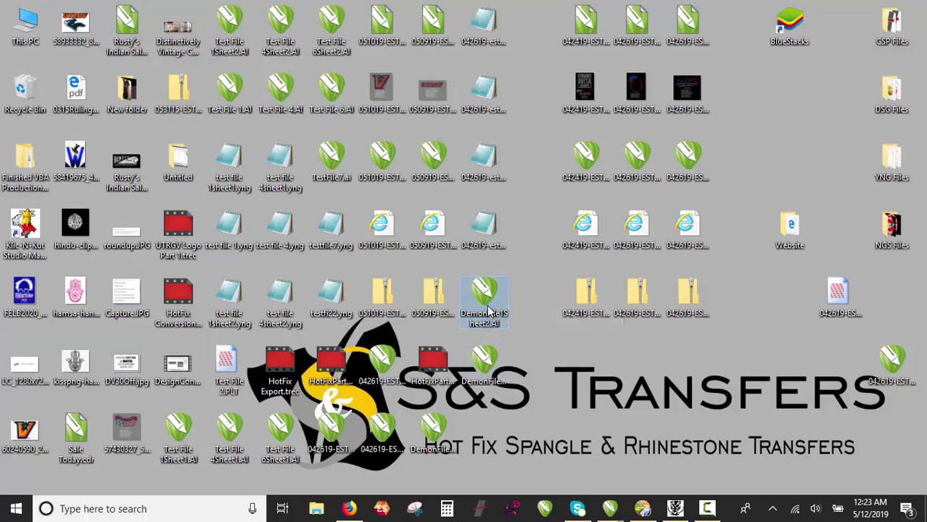
left_click_drag(488, 310, 501, 365)
left_click(434, 432)
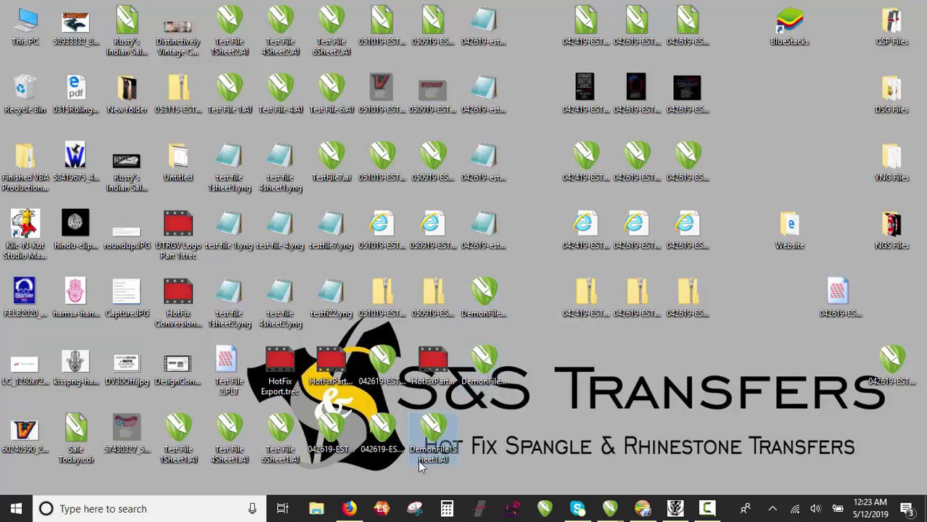
left_click(505, 368)
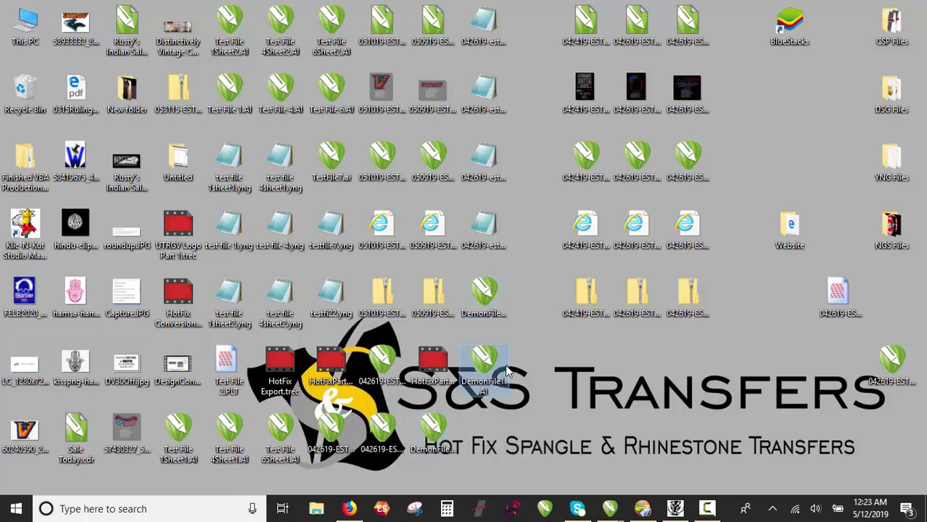
Switch to GemMaster and move its window clear of the exported AI files on the desktop.
left_click(676, 509)
left_click_drag(247, 44, 538, 46)
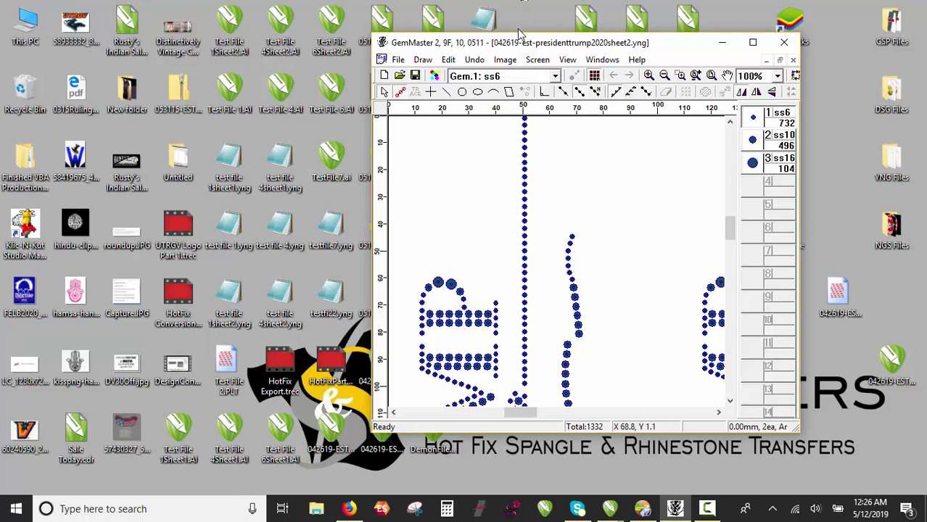
left_click_drag(520, 46, 687, 45)
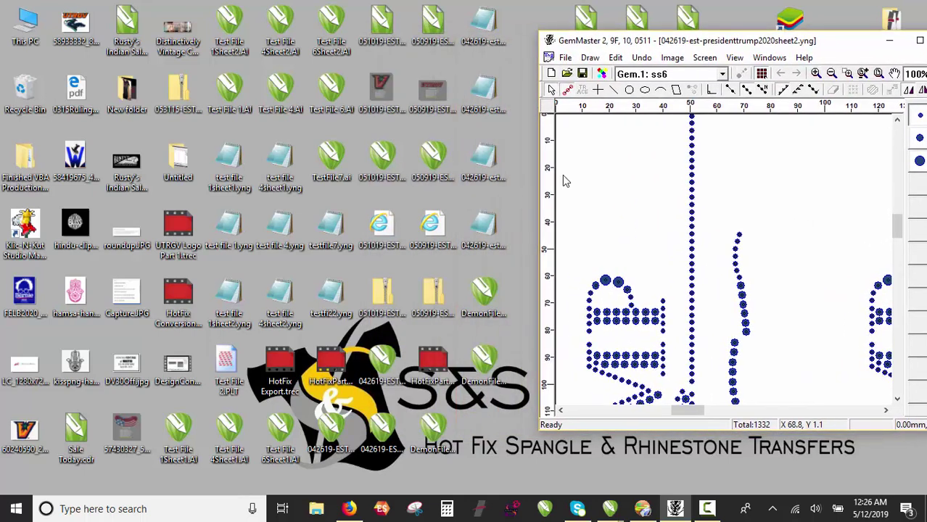
Import DemonFile1Sheet1.AI into GemMaster as Stone[Dot] with user-set stone sizes and save it as demonfile1sheet1.yng.
left_click(433, 431)
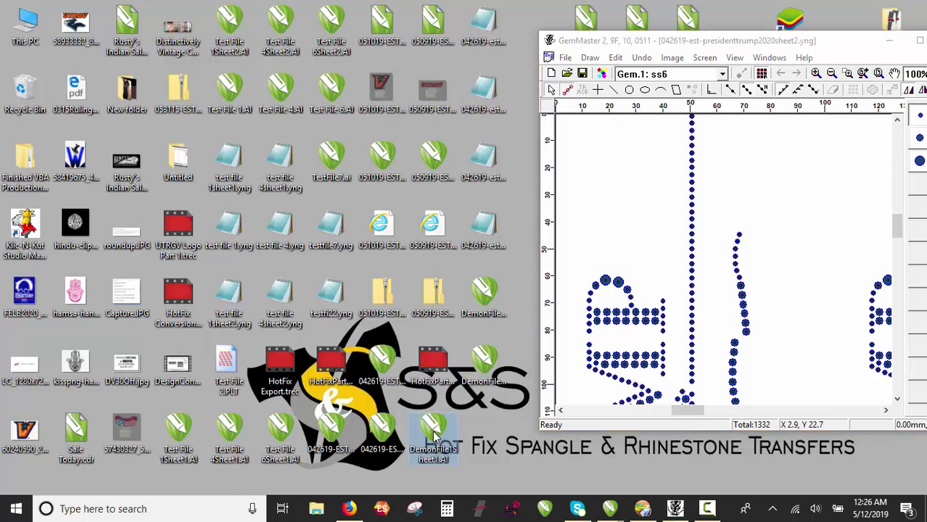
left_click_drag(647, 203, 647, 203)
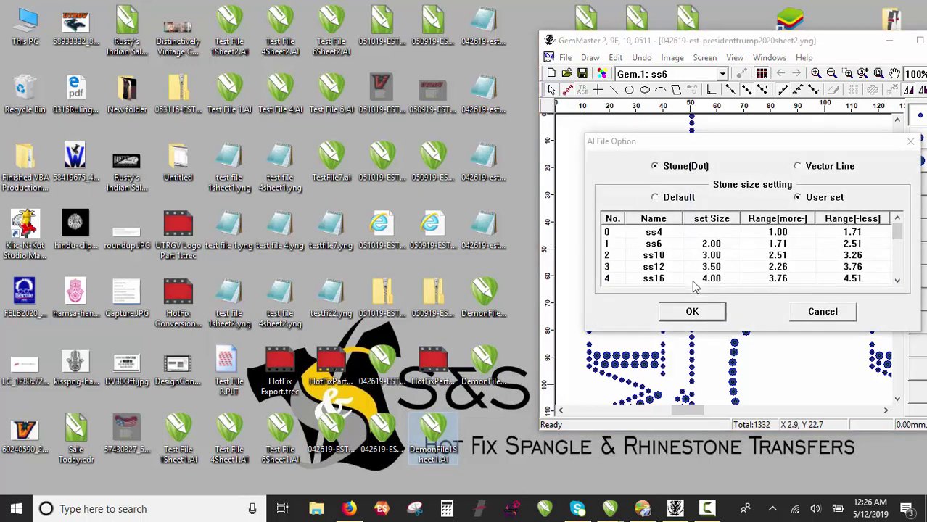
left_click(691, 313)
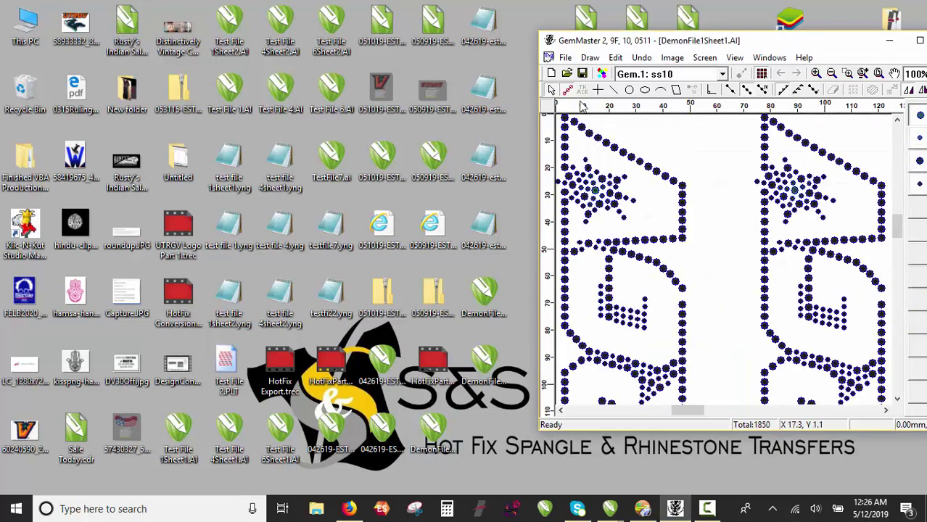
left_click(565, 57)
left_click(586, 118)
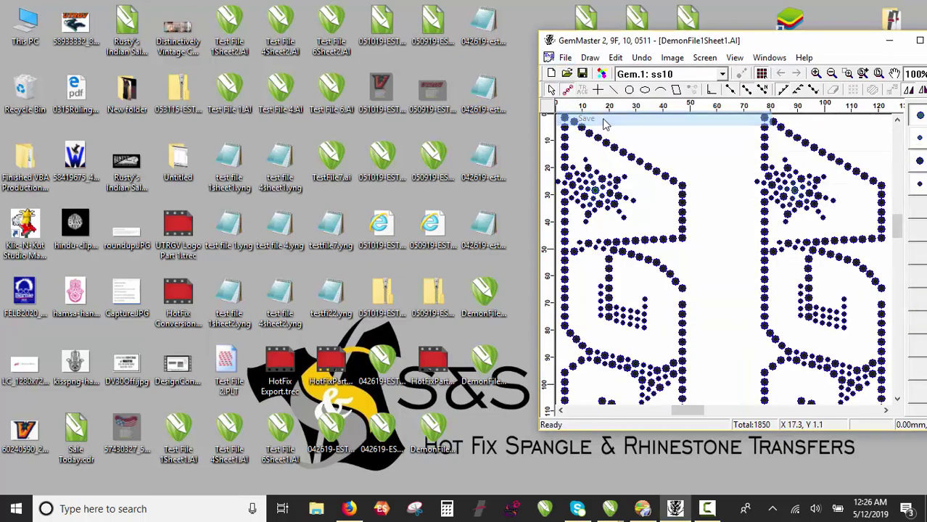
left_click(862, 166)
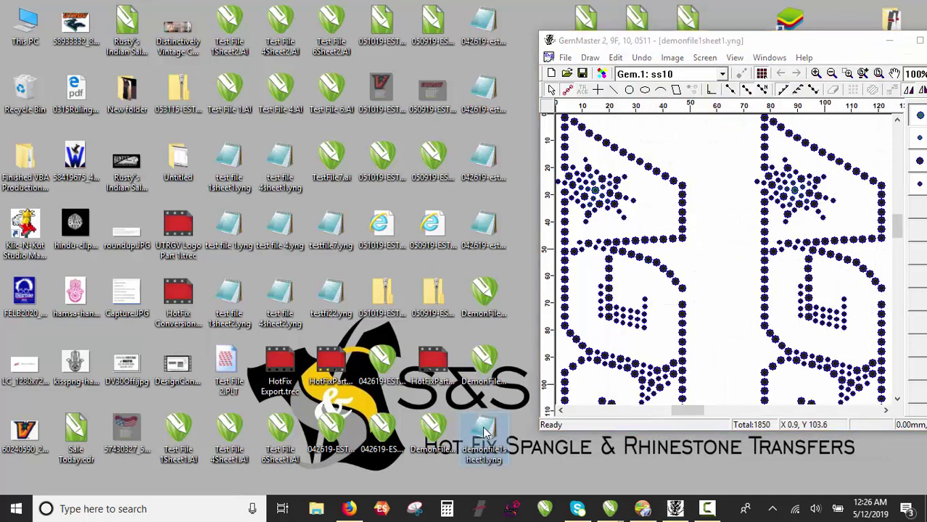
Import DemonFile1Sheet2.AI with the same stone options and save it as demonfile1sheet2.yng.
left_click(500, 303)
left_click_drag(509, 307, 708, 261)
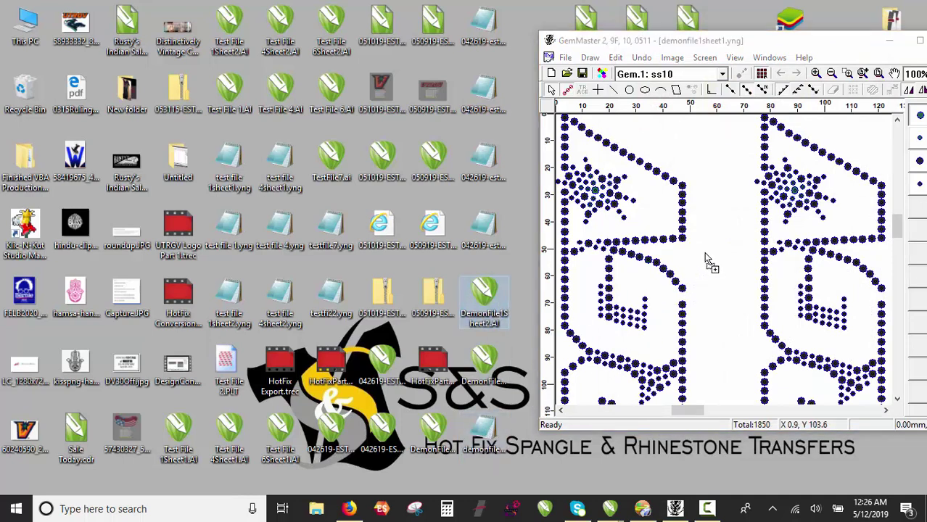
left_click(691, 311)
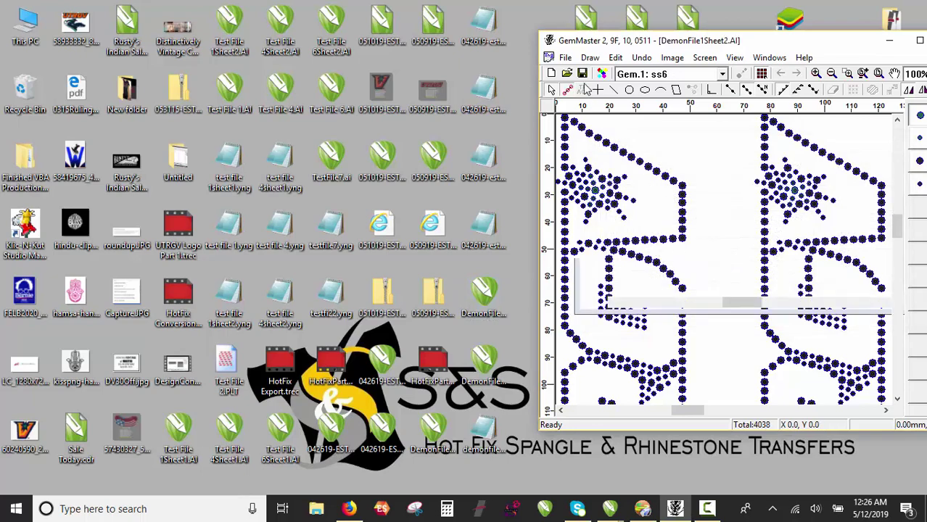
left_click(569, 58)
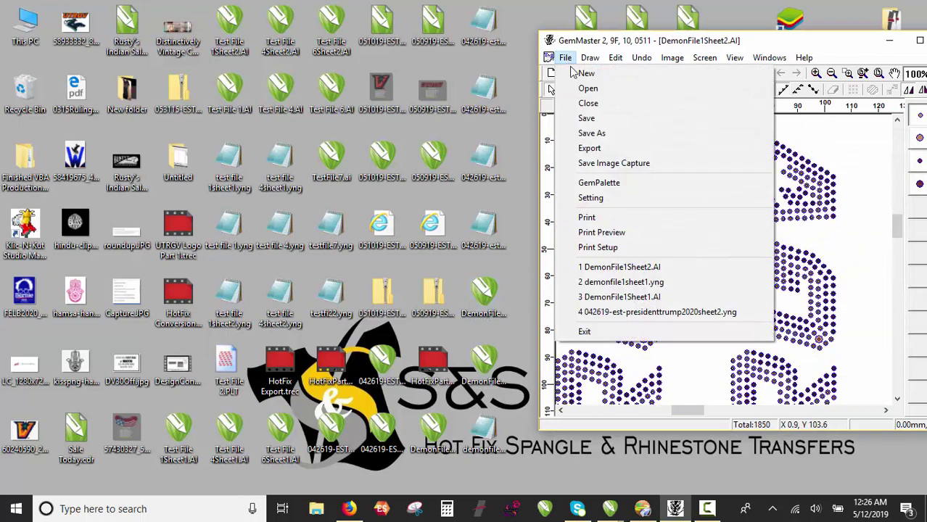
left_click(580, 119)
left_click(860, 167)
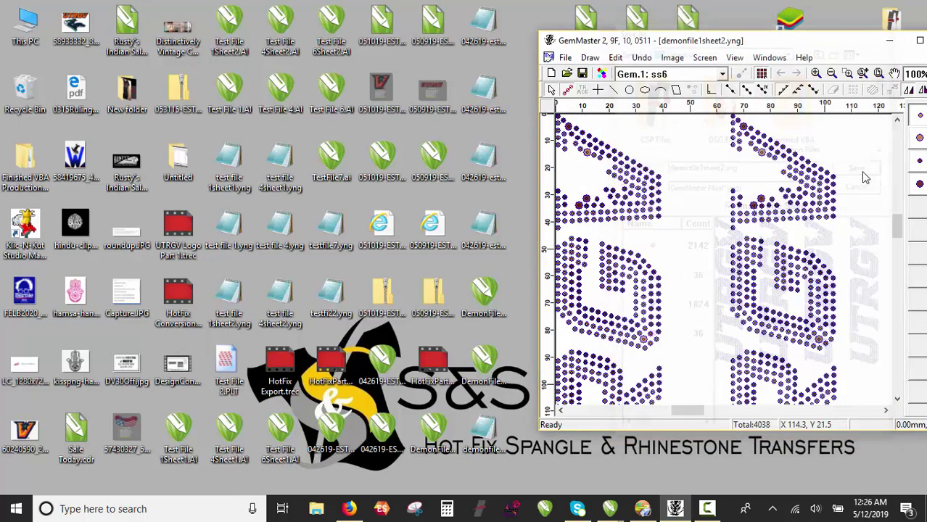
Import the single-design file DemonFile1.AI as Stone[Dot] with user-set stone sizes and save it as demonfile1.yng.
left_click_drag(484, 363, 702, 284)
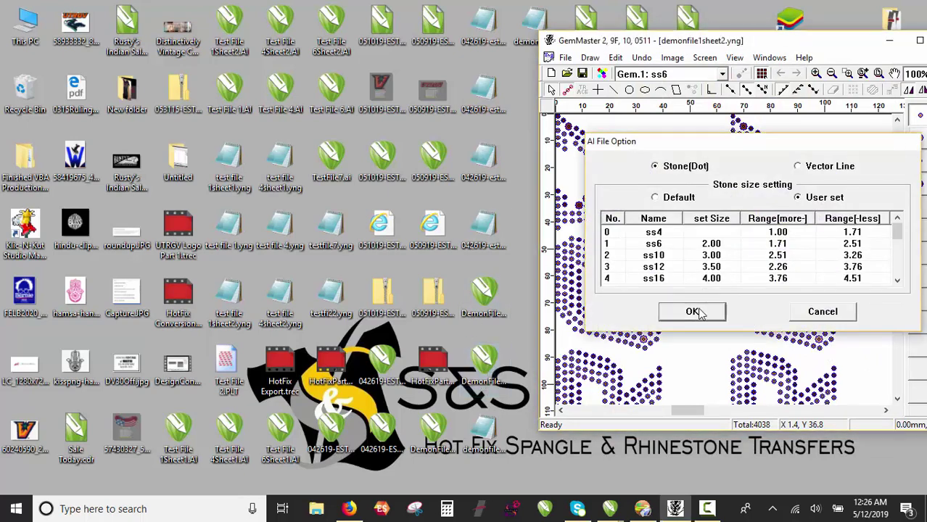
left_click(694, 312)
left_click(565, 58)
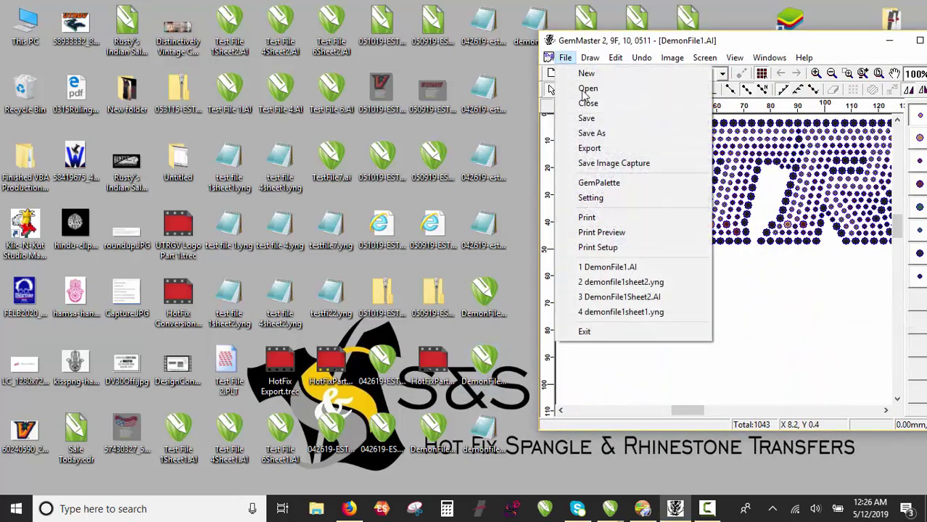
left_click(589, 130)
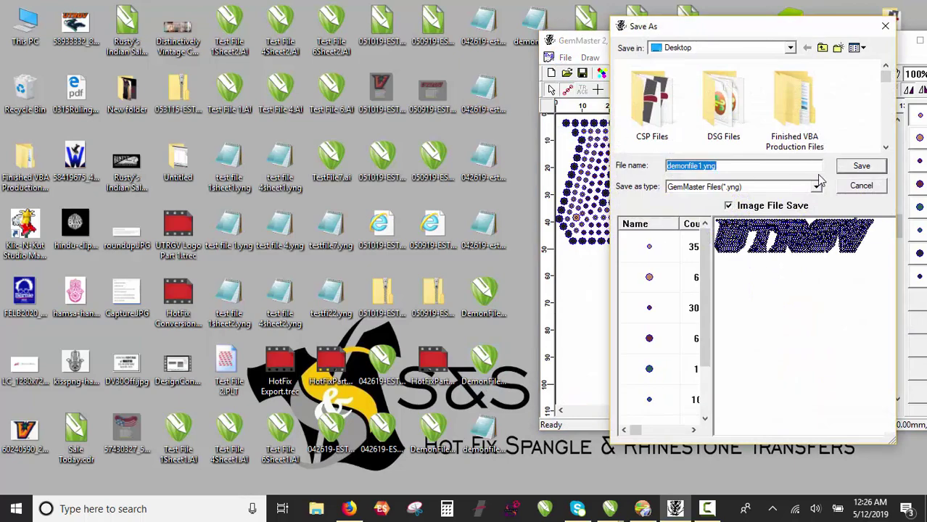
left_click(859, 169)
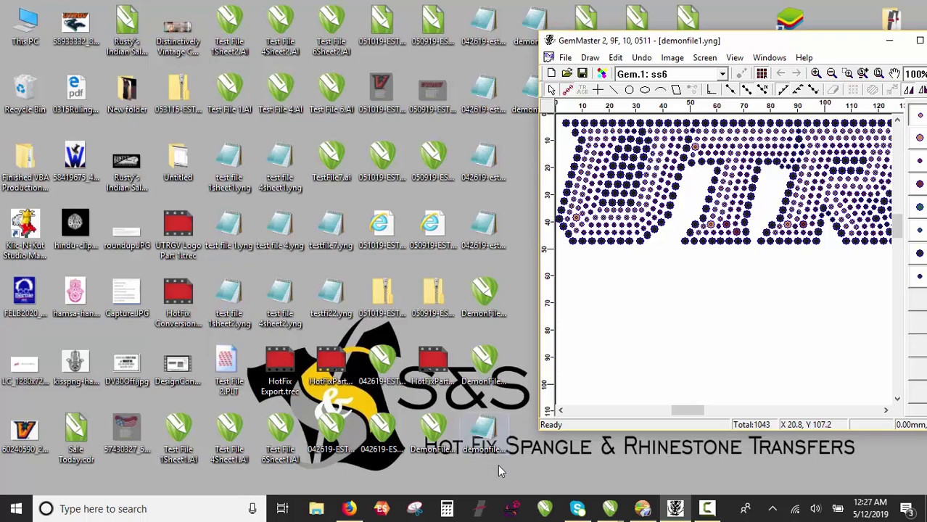
Import DemonFile1.AI into GemMaster once more, accepting the AI file options.
left_click(483, 361)
left_click_drag(483, 361, 638, 328)
left_click(705, 313)
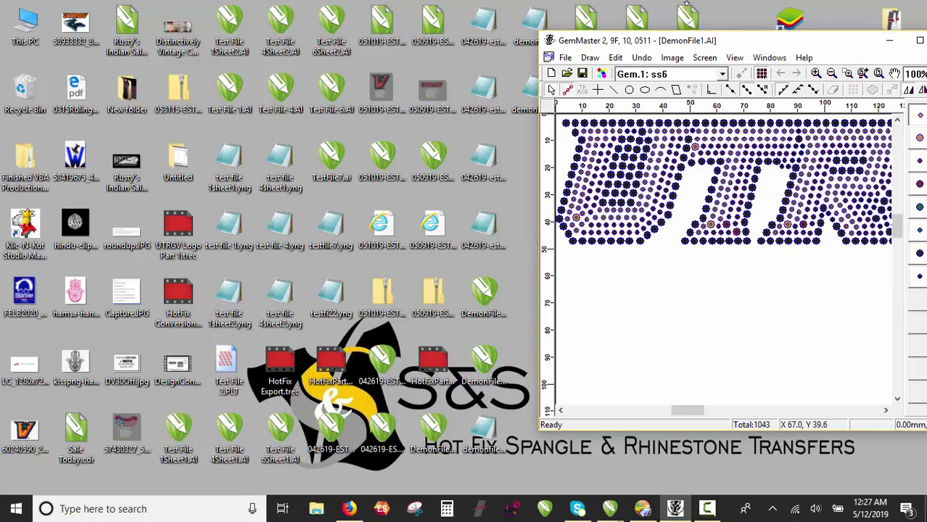
Move the GemMaster window back toward the middle of the desktop and minimize it.
left_click_drag(736, 47, 648, 53)
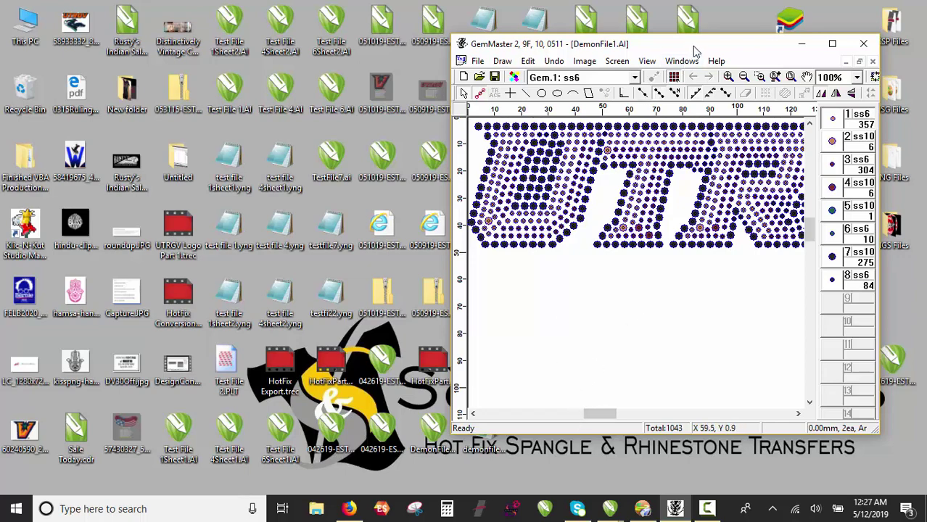
left_click_drag(692, 44, 601, 91)
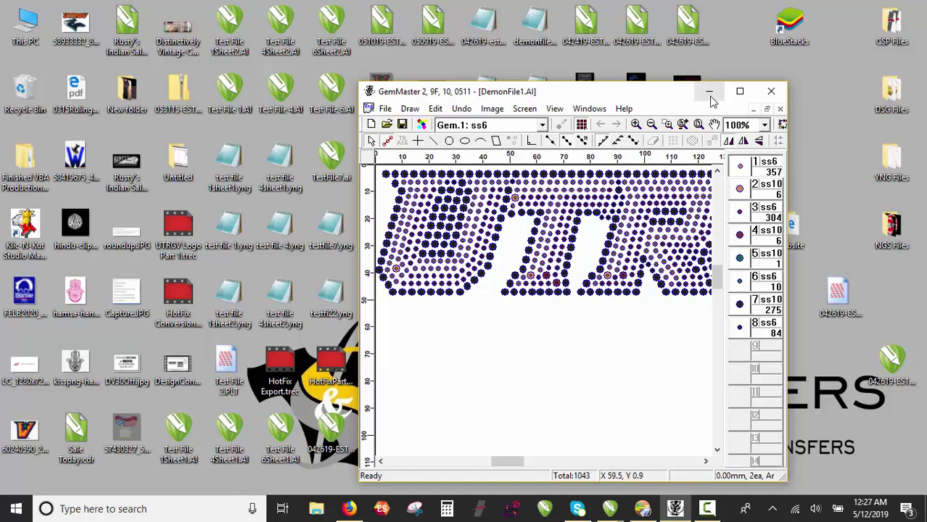
left_click(712, 94)
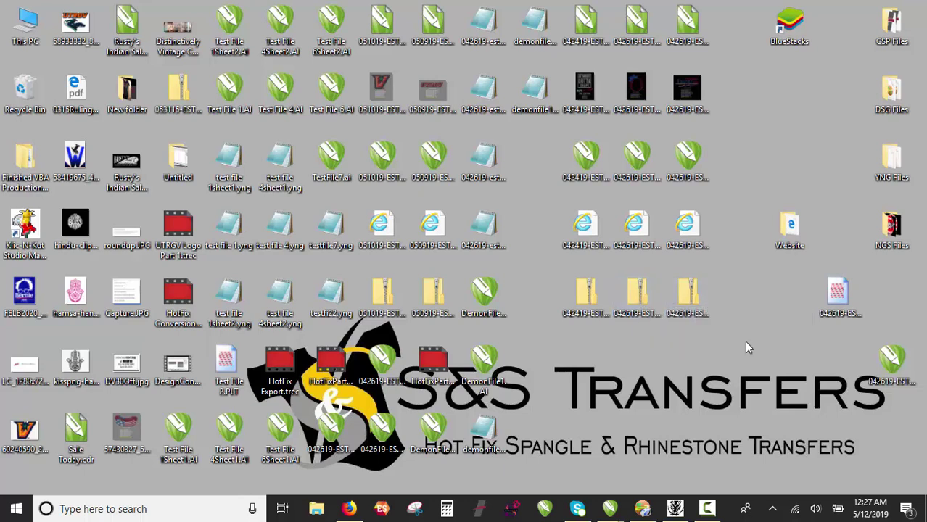
Switch to the hotfix design program, start a new design and choose demonfile1.yng from the desktop for YNG import.
left_click(642, 509)
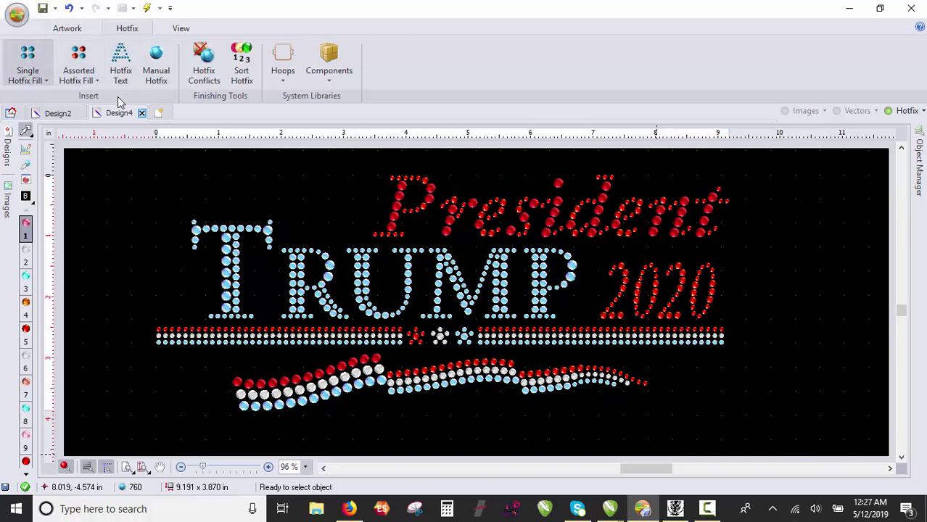
left_click(160, 113)
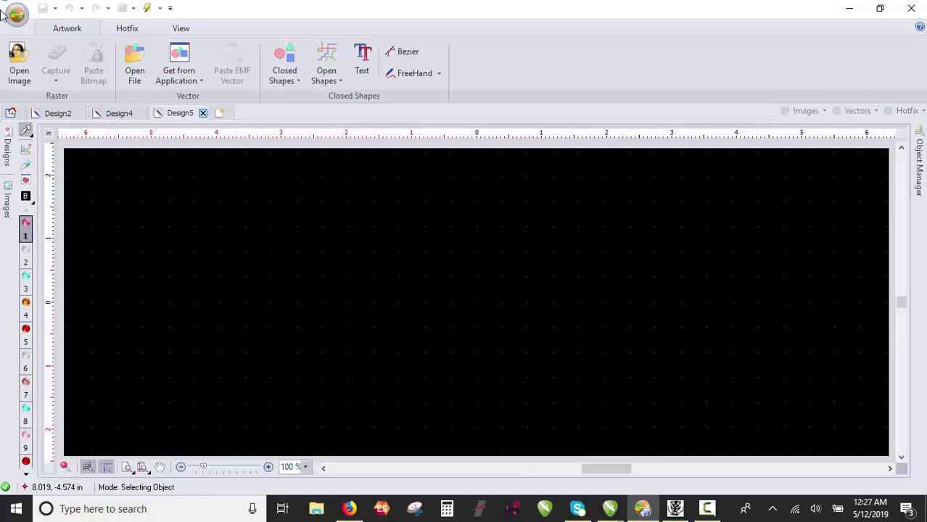
left_click(18, 16)
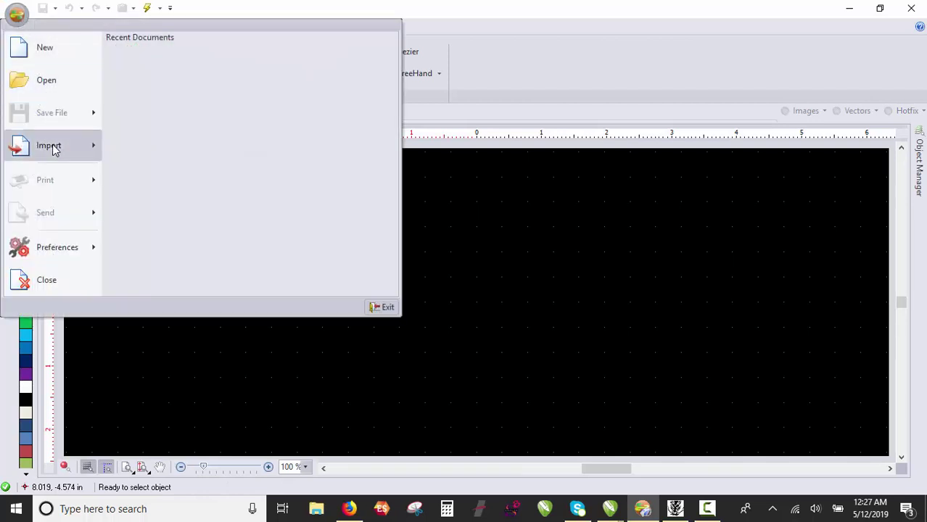
mouse_move(64, 151)
left_click(174, 60)
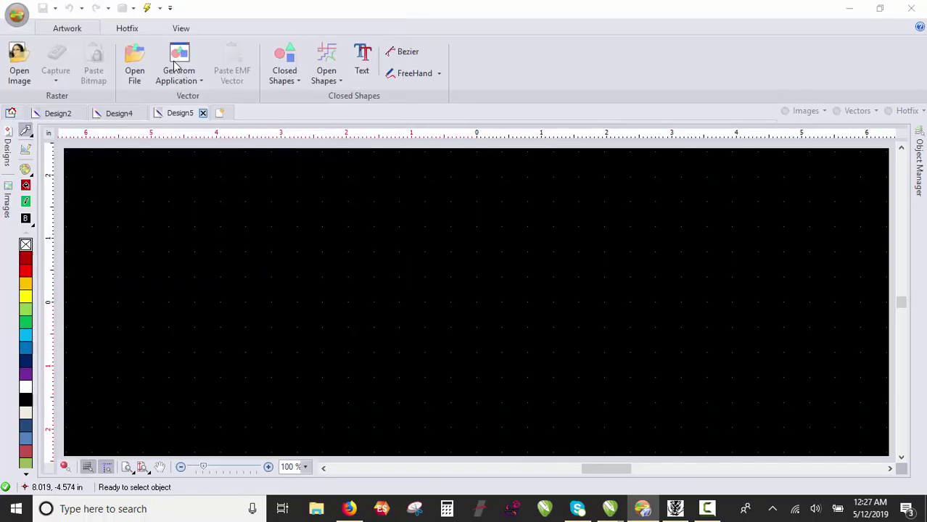
scroll(464, 214, "down", 3)
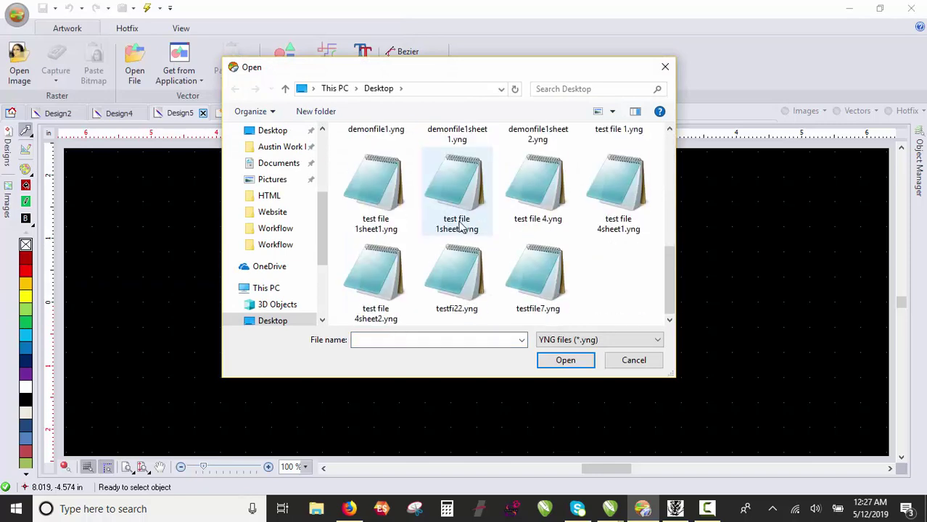
scroll(461, 228, "up", 1)
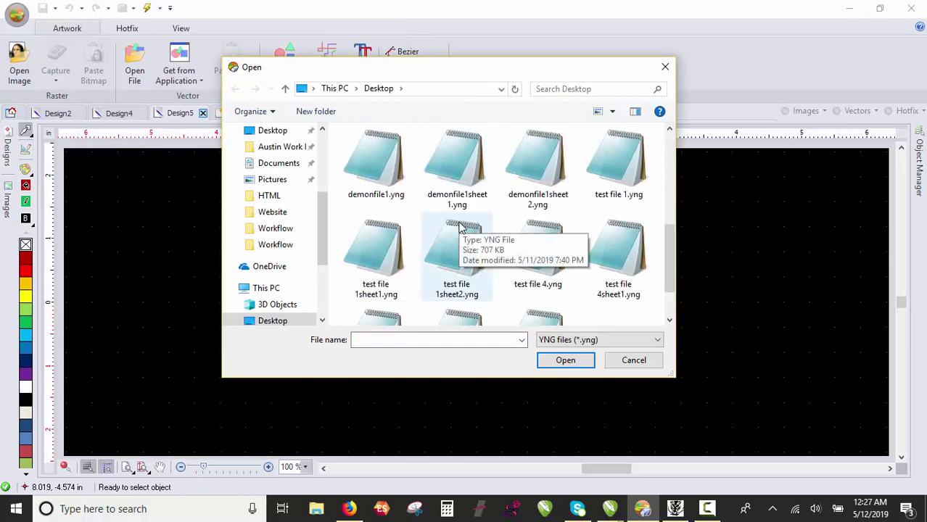
scroll(461, 228, "up", 1)
left_click(372, 285)
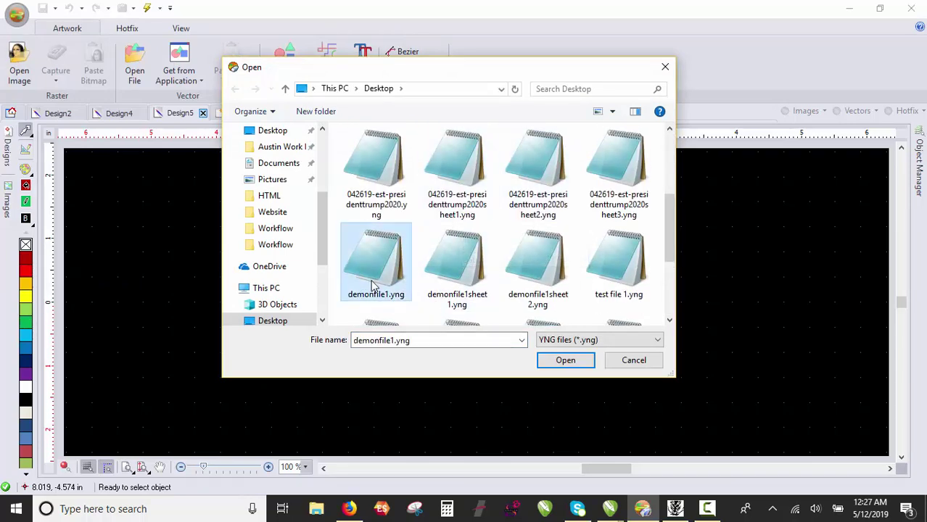
left_click(455, 284)
left_click(561, 291)
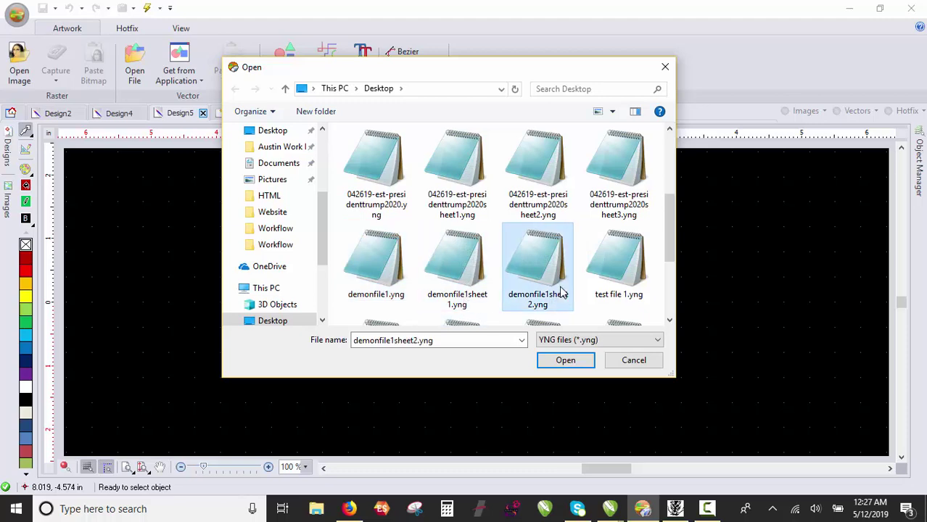
double_click(370, 261)
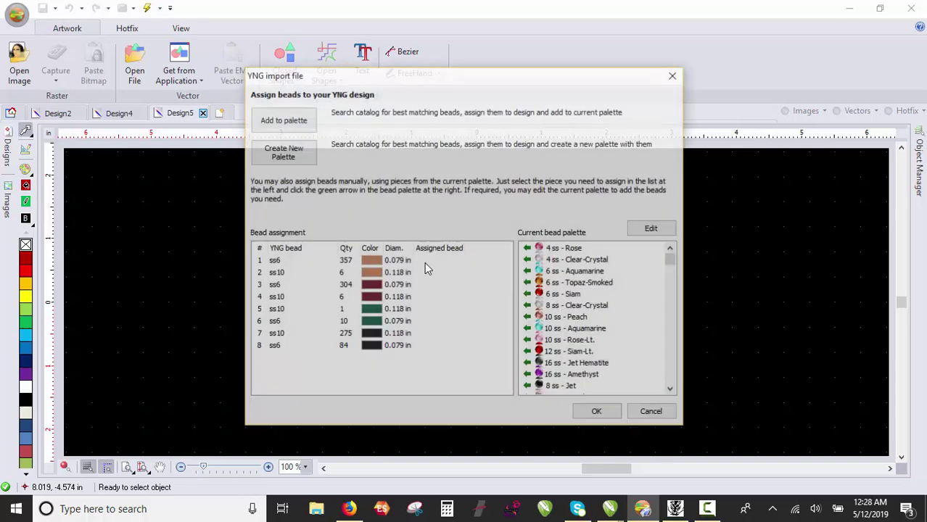
Assign the best-matching catalog beads by adding them to the current palette, and display the imported UTRGV design with realistic stones.
left_click(296, 122)
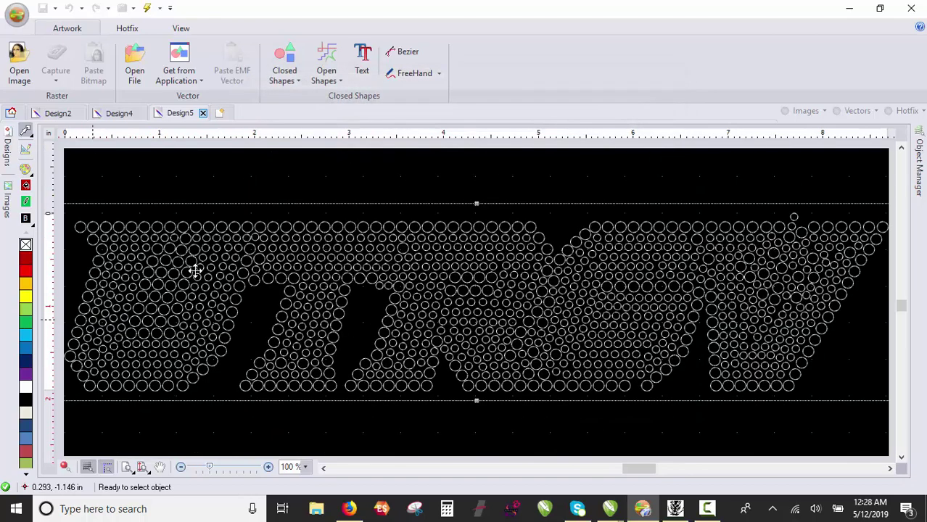
left_click(300, 253)
scroll(301, 254, "down", 3)
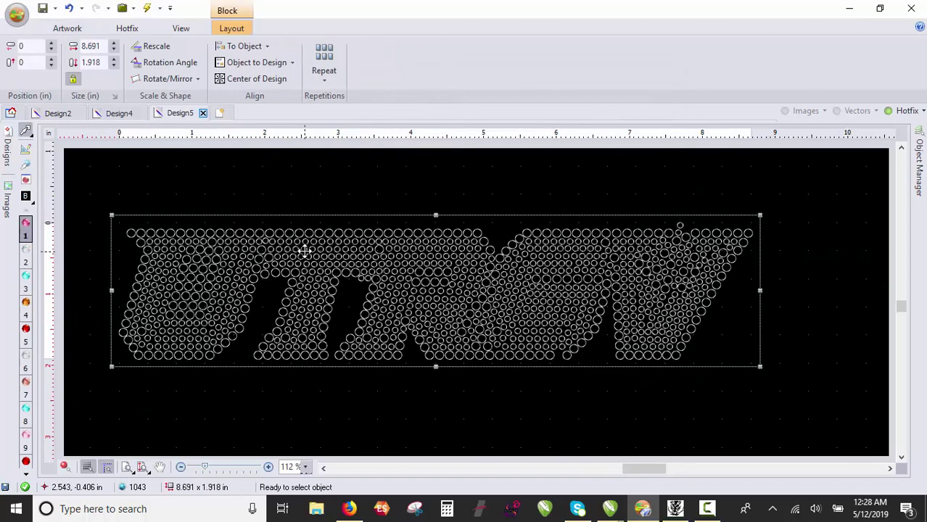
left_click(230, 370)
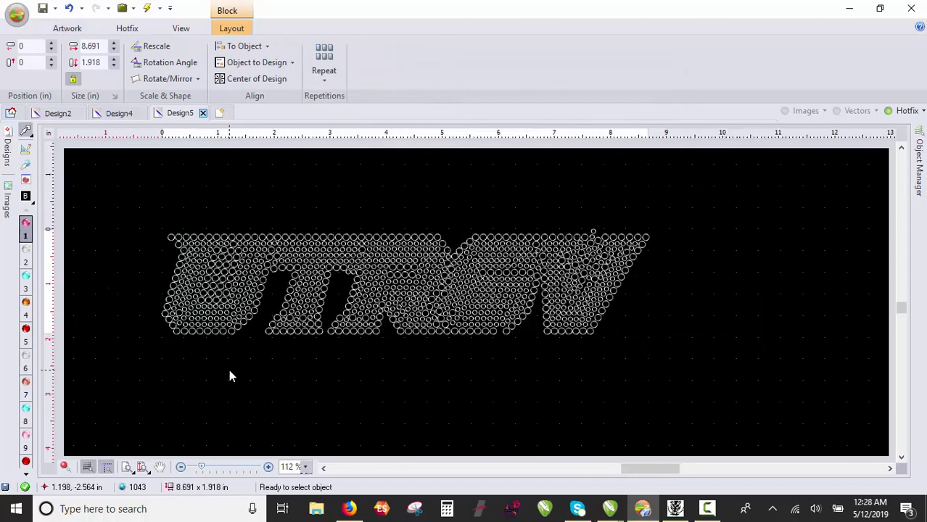
left_click(63, 466)
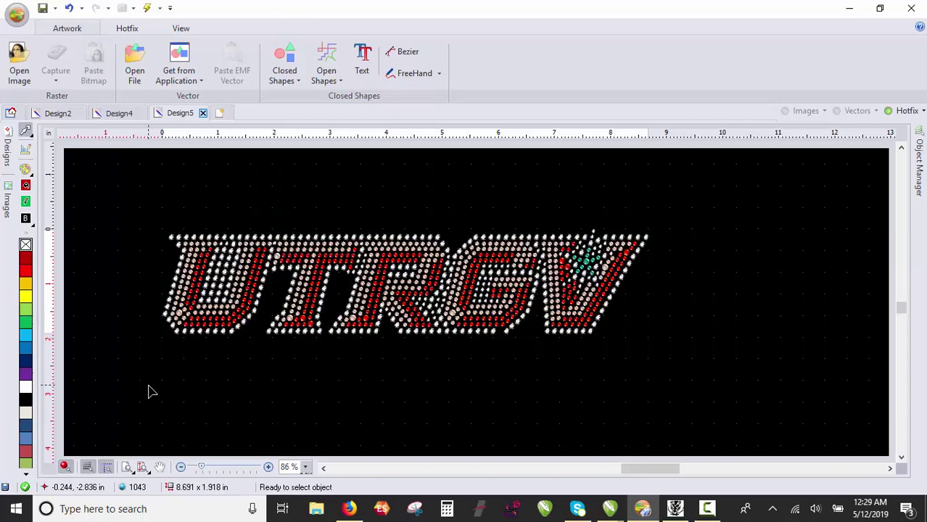
scroll(235, 355, "down", 4)
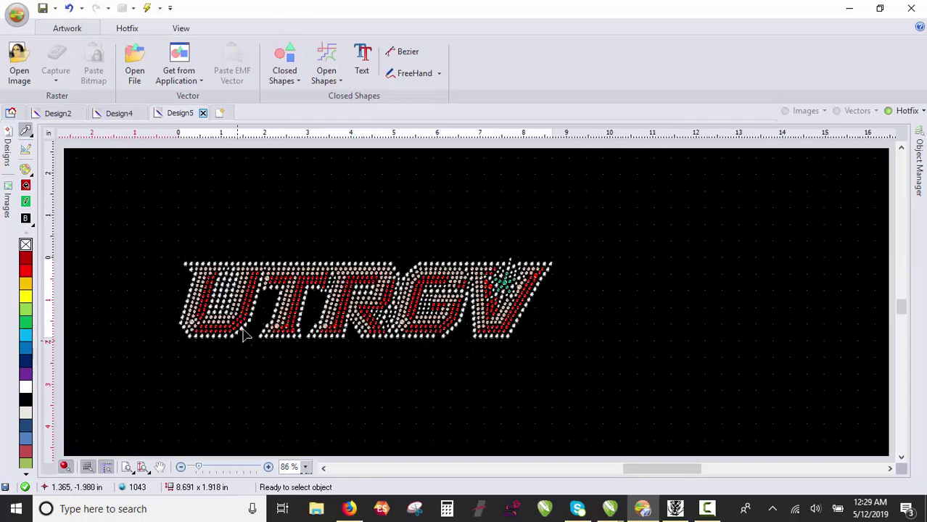
scroll(245, 317, "up", 1)
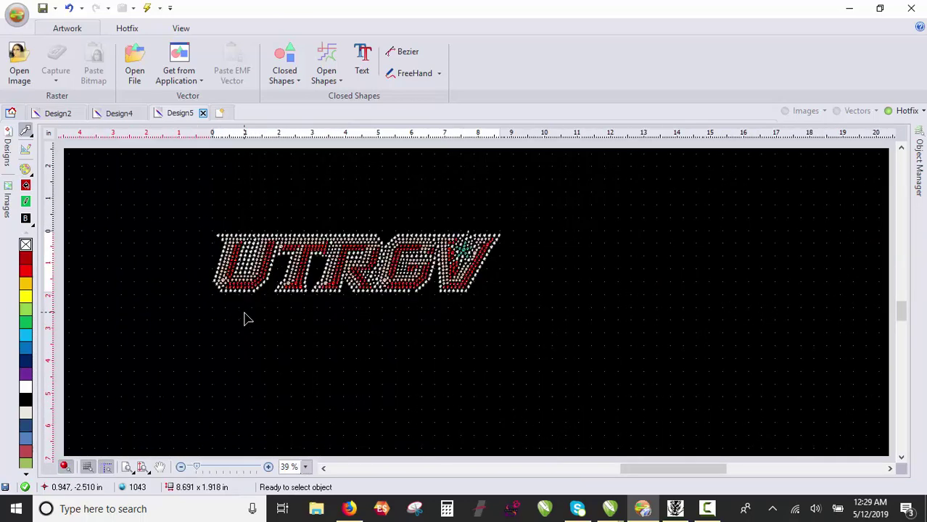
Import demonfile1sheet1.yng with the best-matching beads added to the palette, and move that sheet below the single UTRGV design.
left_click(21, 18)
mouse_move(64, 148)
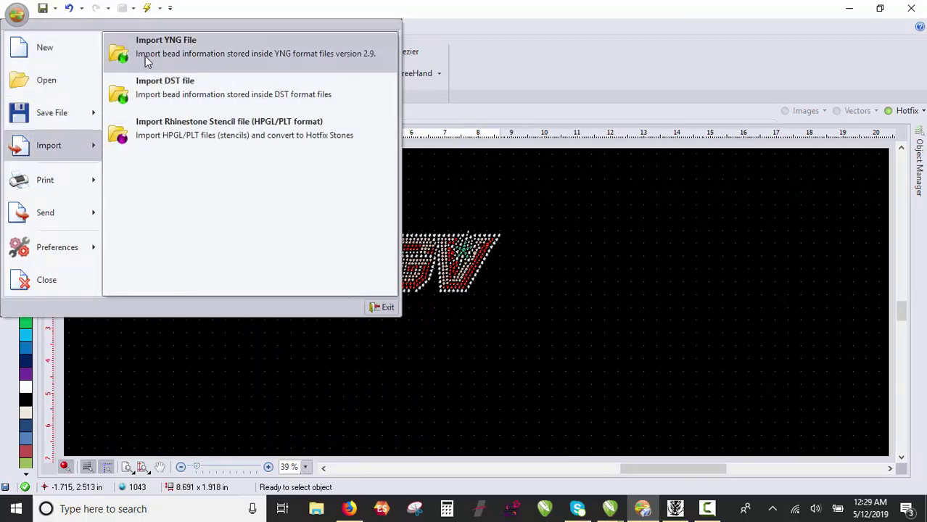
left_click(147, 62)
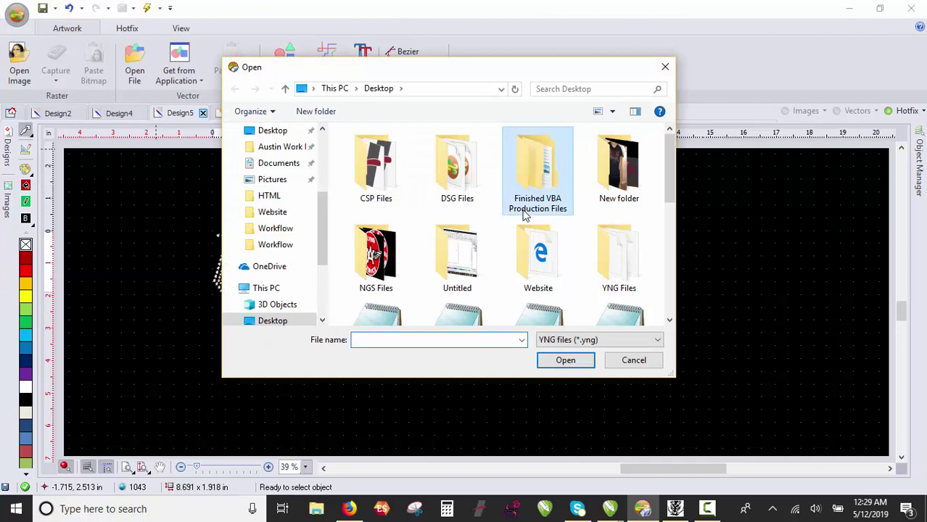
scroll(528, 233, "down", 3)
scroll(540, 264, "up", 1)
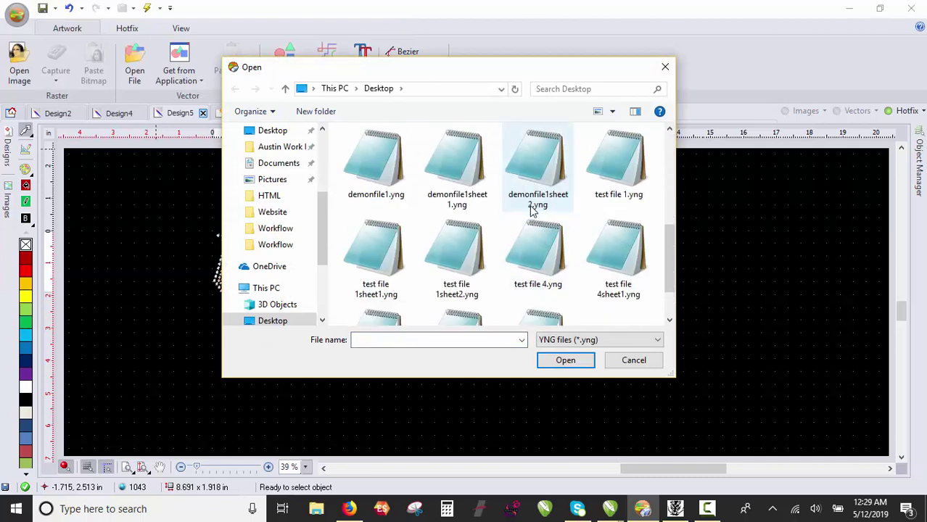
double_click(456, 174)
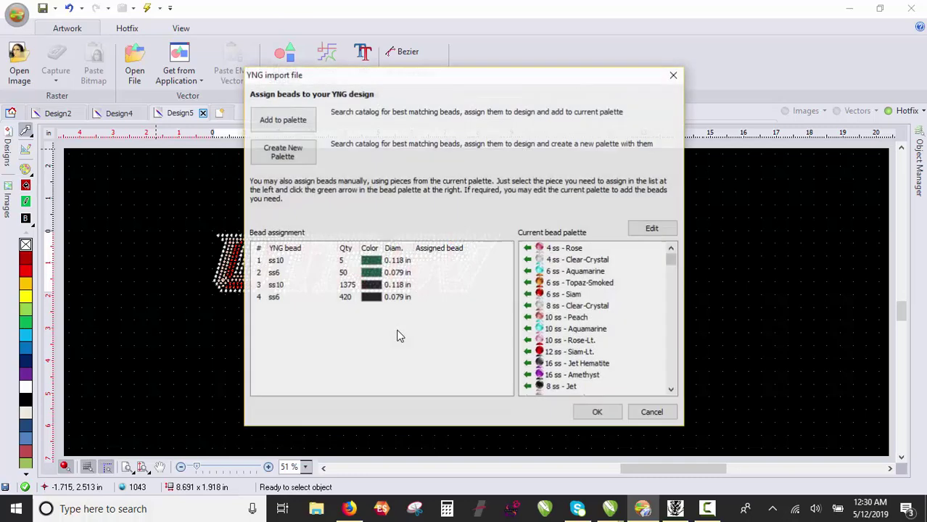
left_click(294, 127)
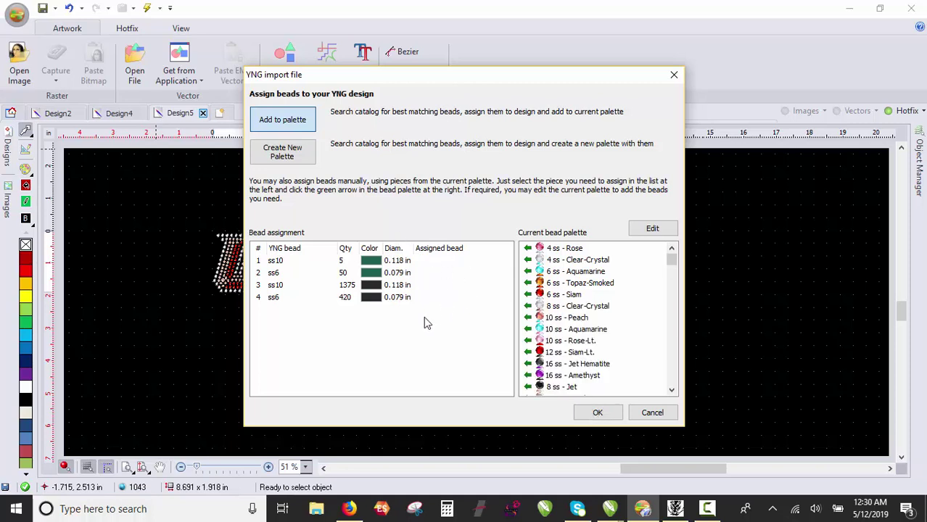
key("Return")
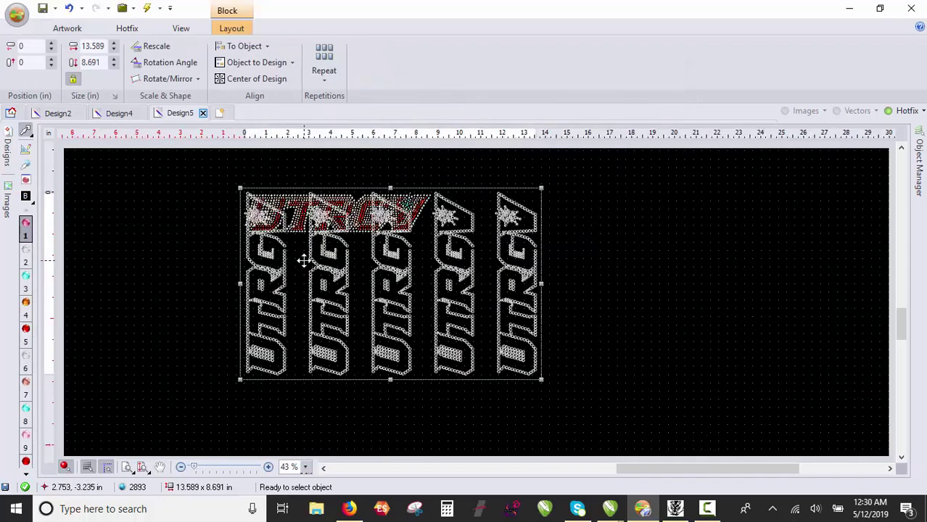
left_click_drag(330, 265, 328, 295)
left_click(178, 296)
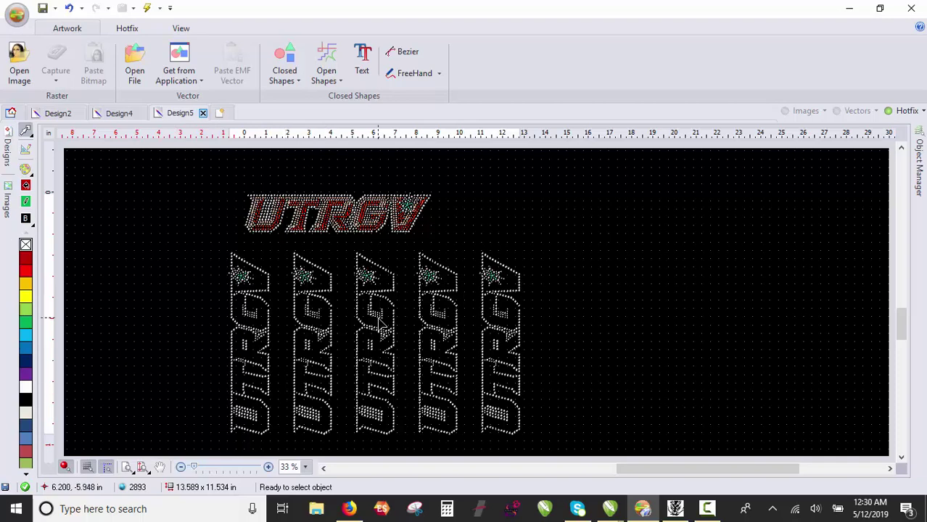
Import demonfile1sheet2.yng into the same design, adding the best-matching catalog beads to the current palette.
left_click(17, 14)
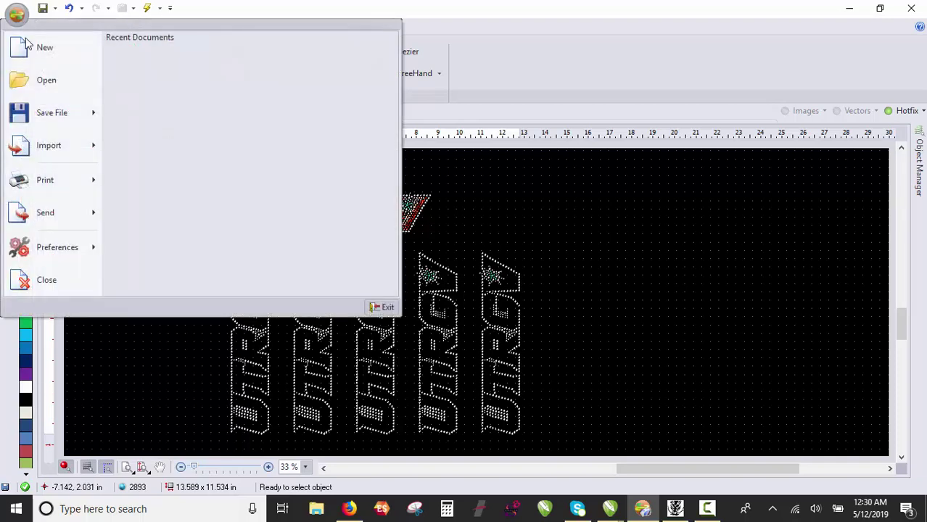
mouse_move(65, 145)
left_click(167, 40)
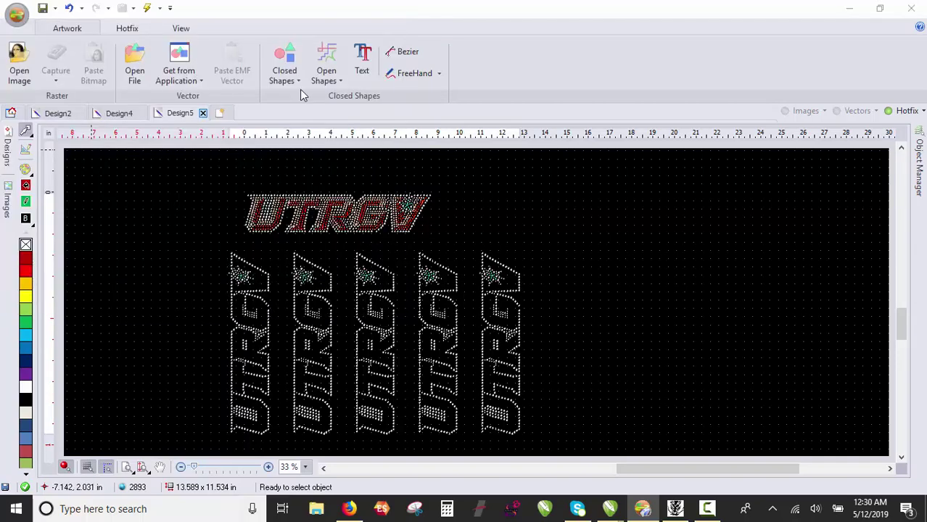
scroll(423, 195, "down", 5)
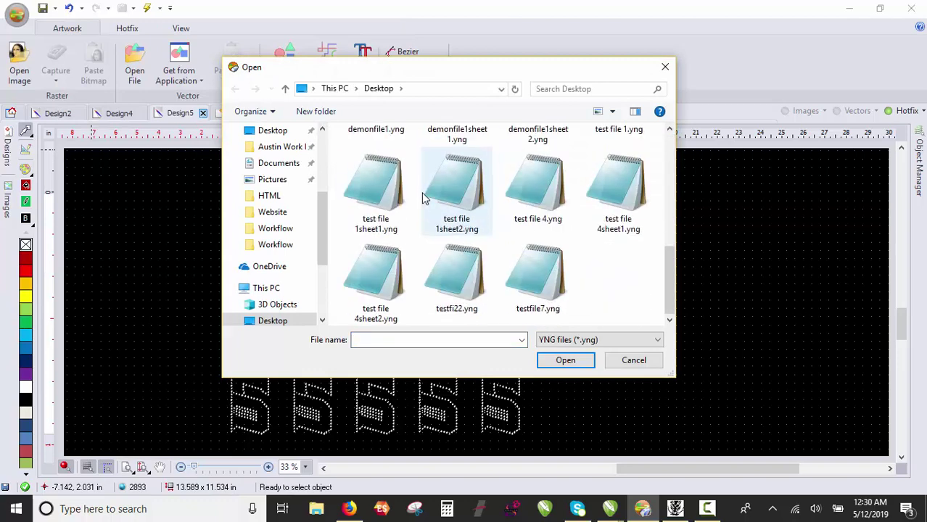
scroll(449, 222, "up", 2)
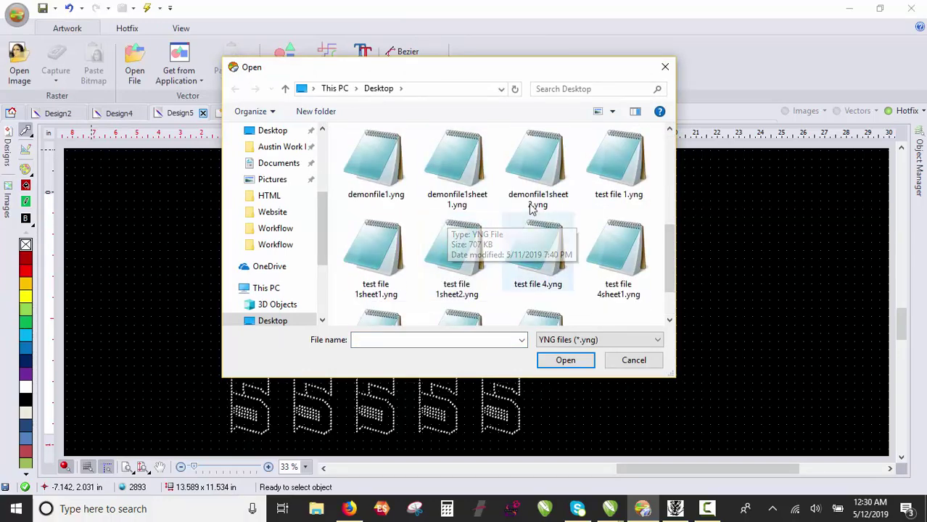
left_click(554, 189)
double_click(554, 189)
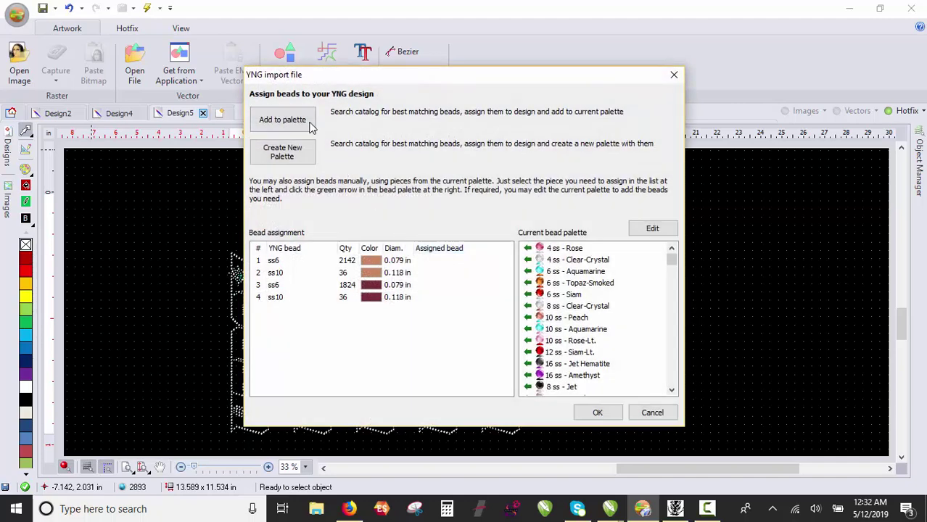
left_click(305, 124)
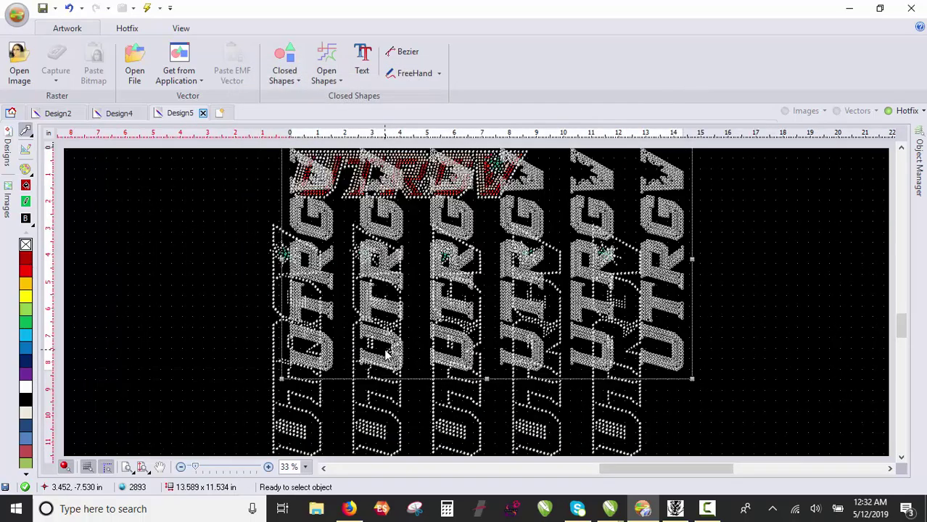
Move the second imported sheet beside the first one, to about 14.2 in, -3.1 in, and deselect it.
scroll(343, 287, "down", 1)
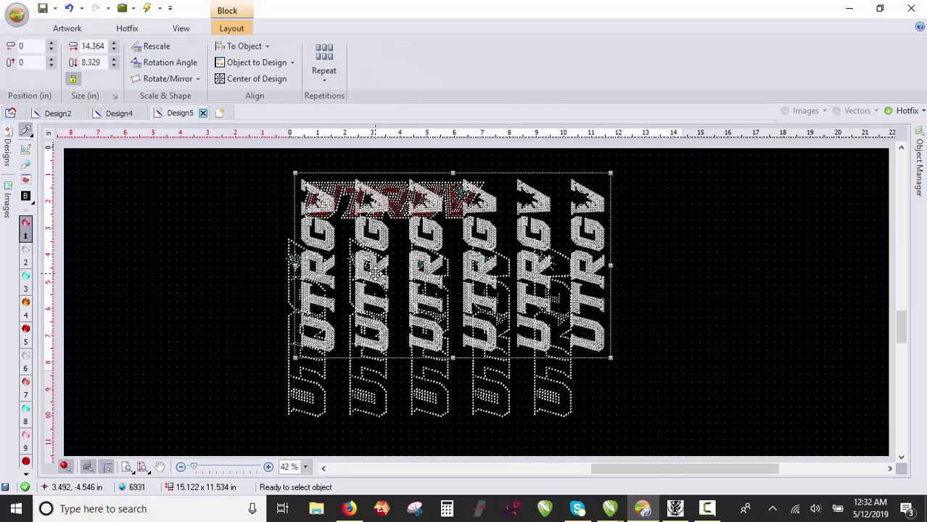
left_click_drag(420, 235, 718, 298)
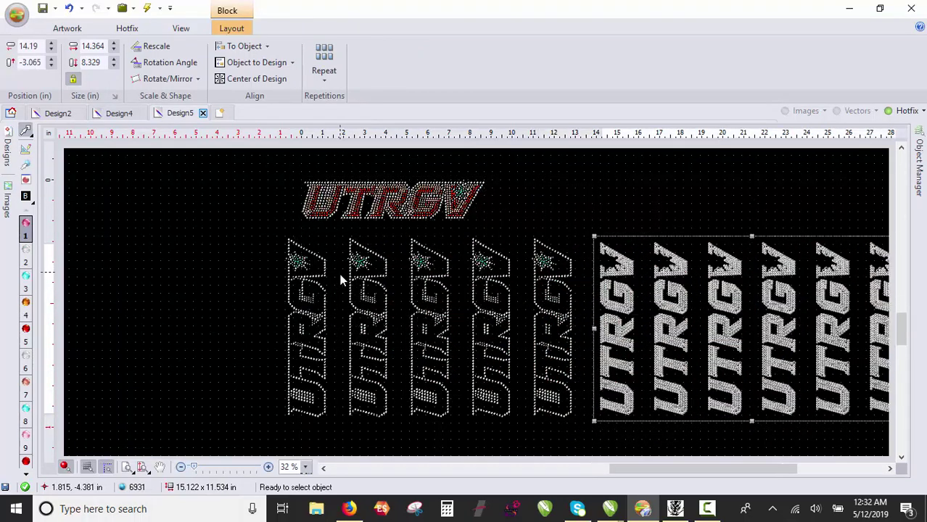
scroll(341, 274, "down", 1)
left_click(542, 209)
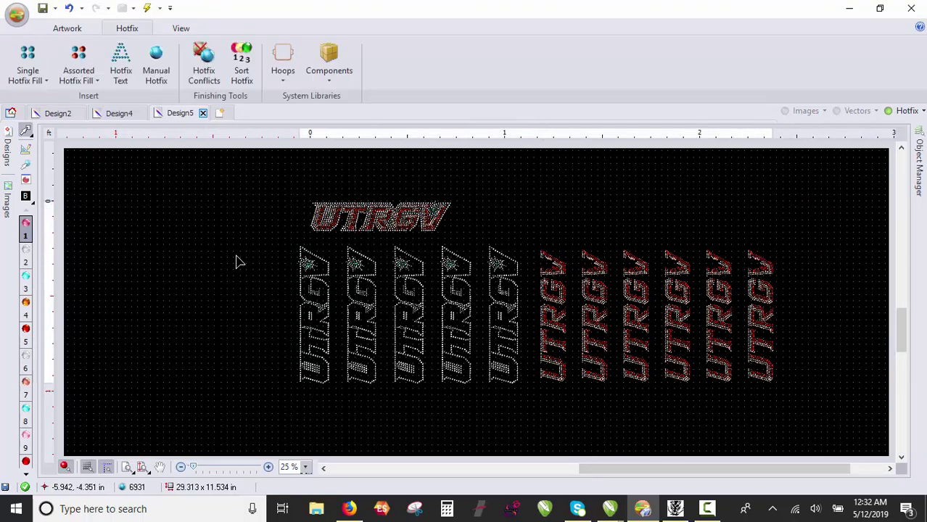
Select the outline-stone sheet and the inner-stone sheet in turn to examine each one, and clear the selection.
left_click_drag(259, 241, 529, 429)
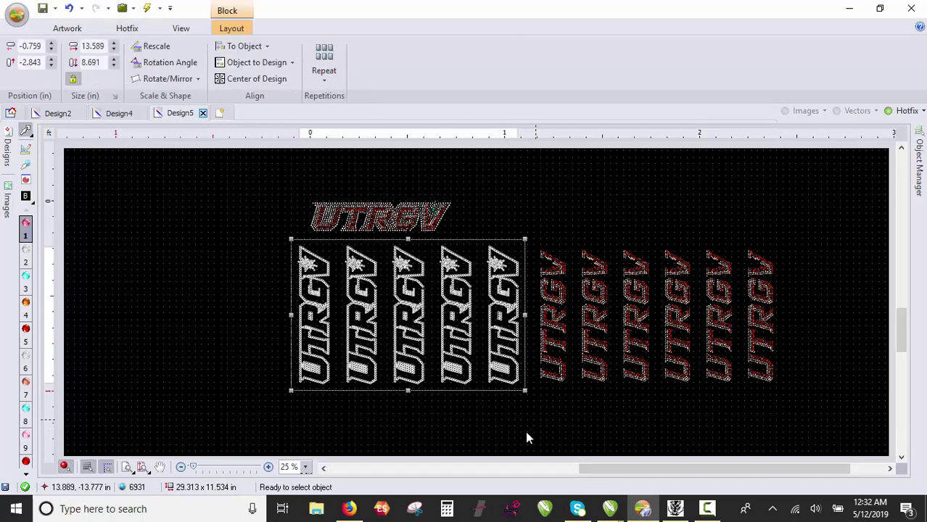
left_click_drag(798, 223, 537, 421)
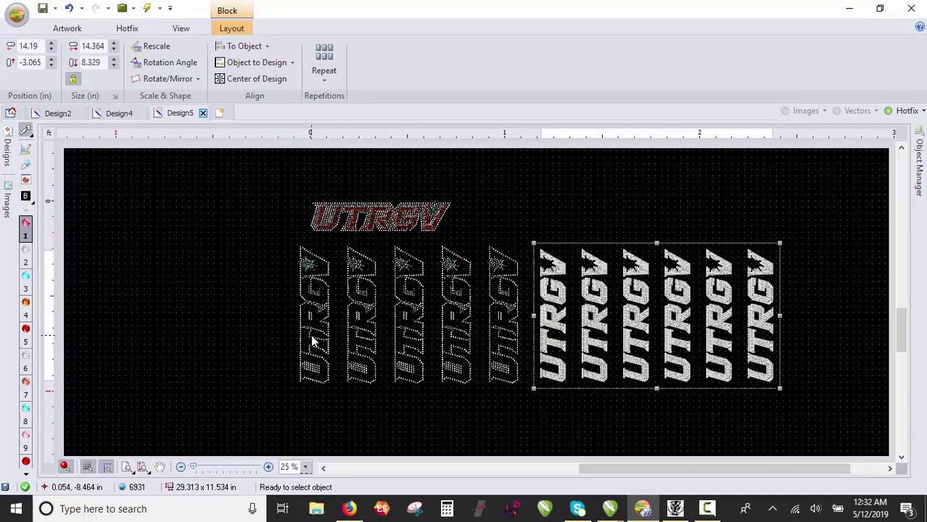
left_click(244, 335)
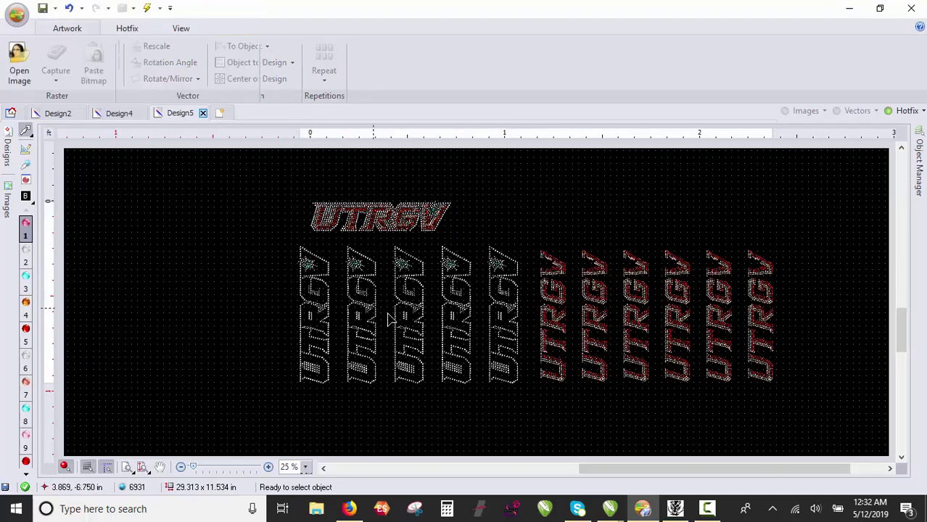